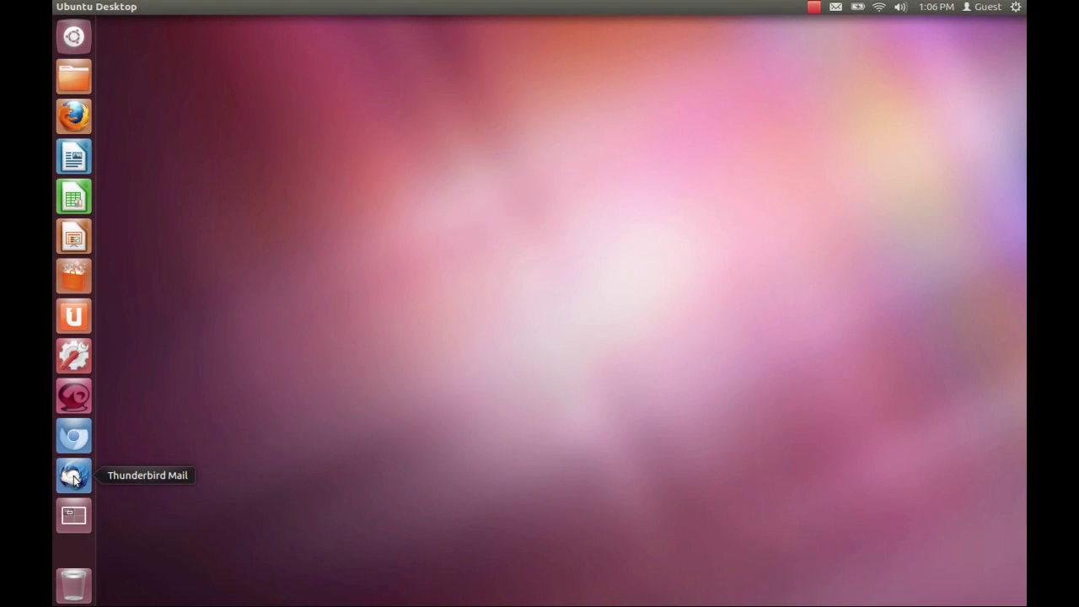
Open a new Thunderbird message window directly from the launcher's quicklist, move it, and close it without writing anything.
right_click(74, 479)
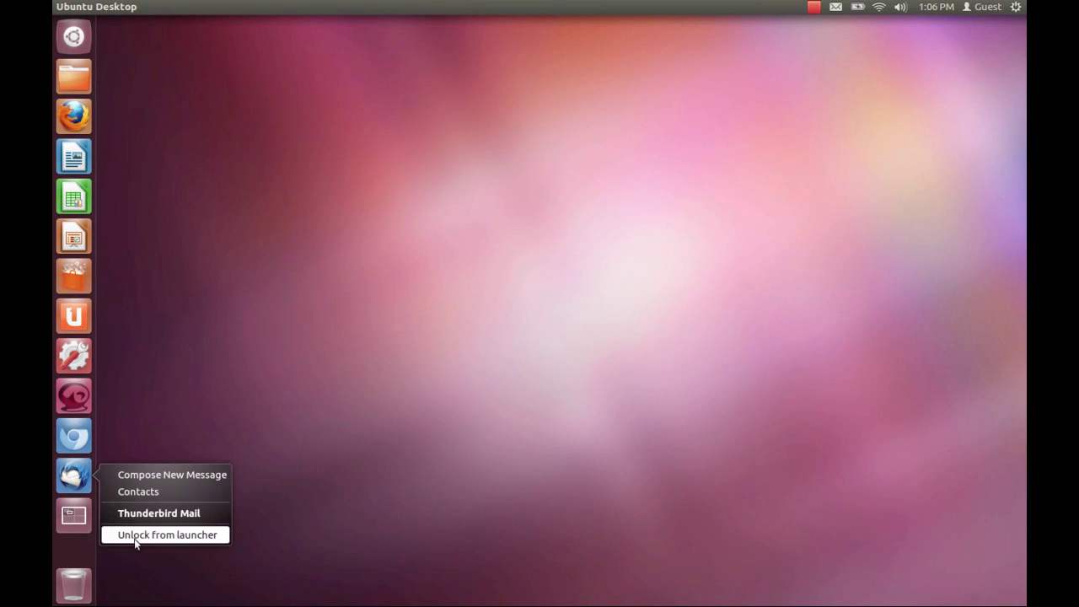
left_click(140, 486)
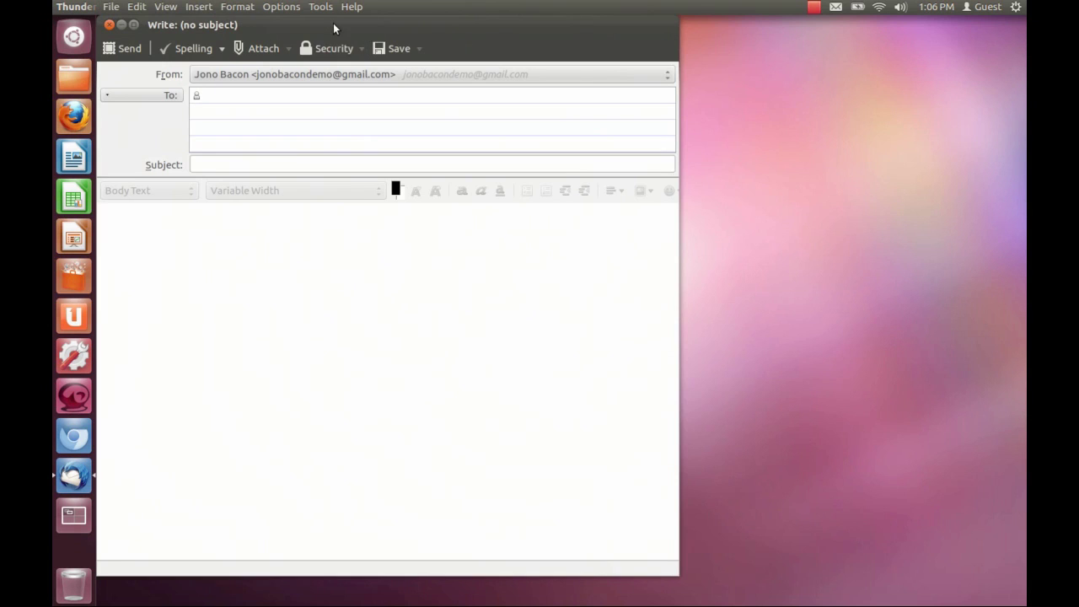
left_click_drag(337, 29, 389, 54)
left_click(164, 61)
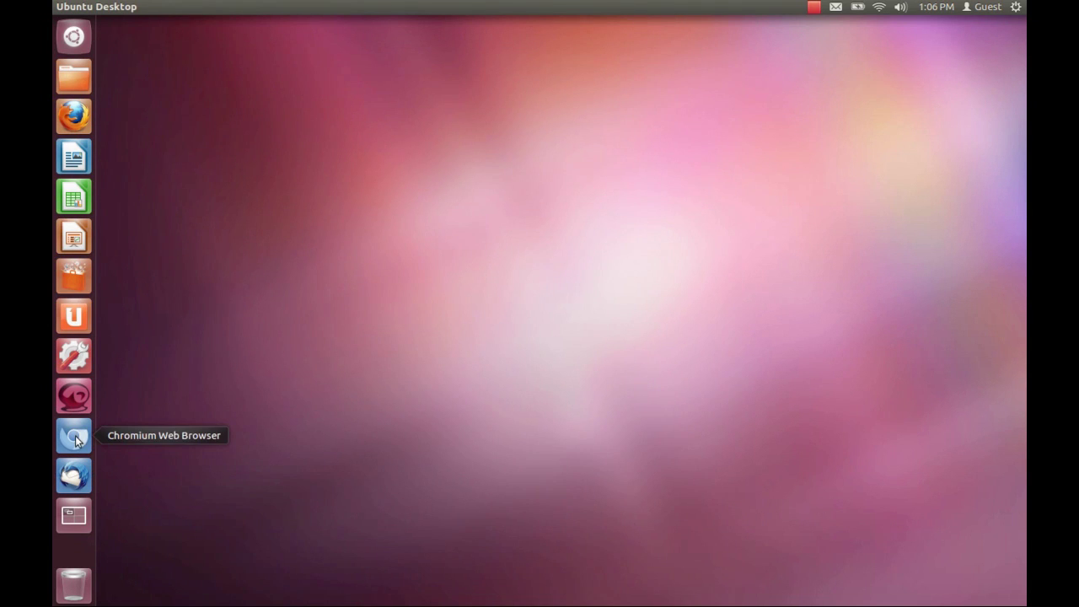
Open a new Chromium window from the browser's launcher quicklist, and close it after viewing the Ubuntu homepage.
right_click(75, 435)
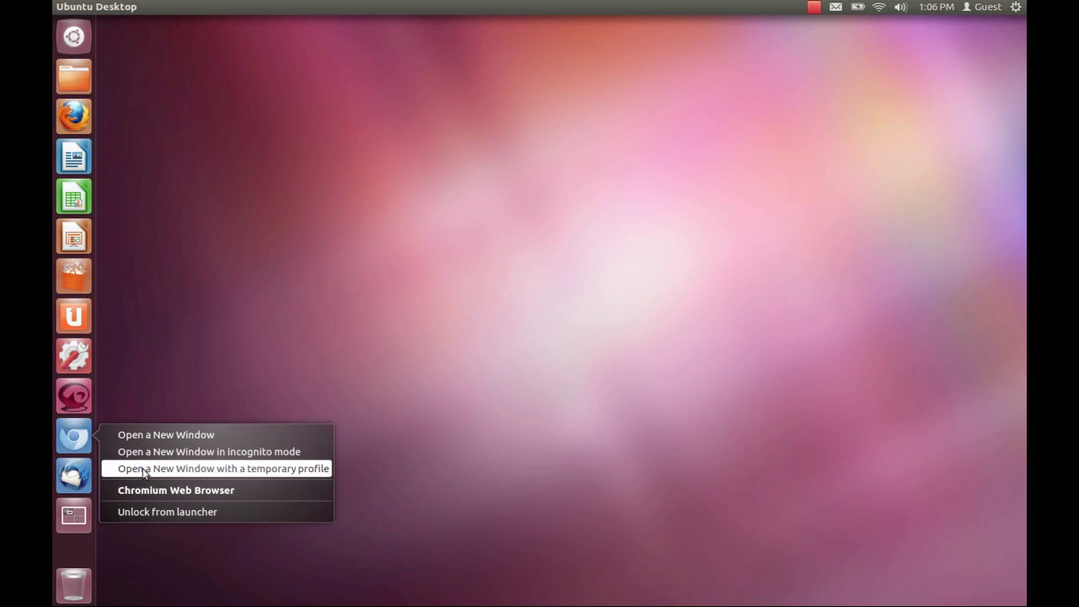
left_click(132, 437)
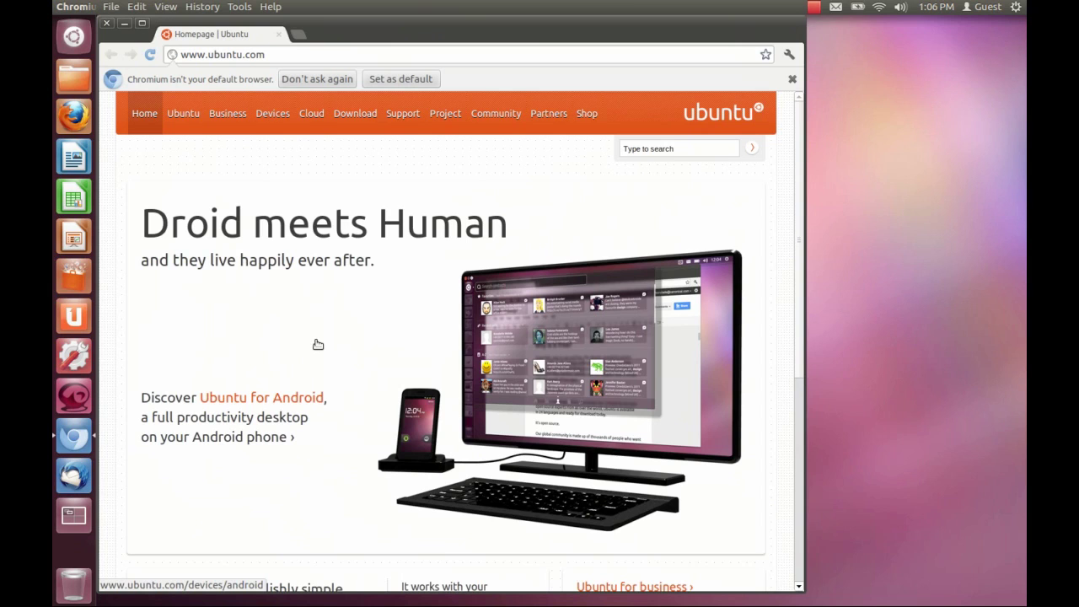
left_click(107, 23)
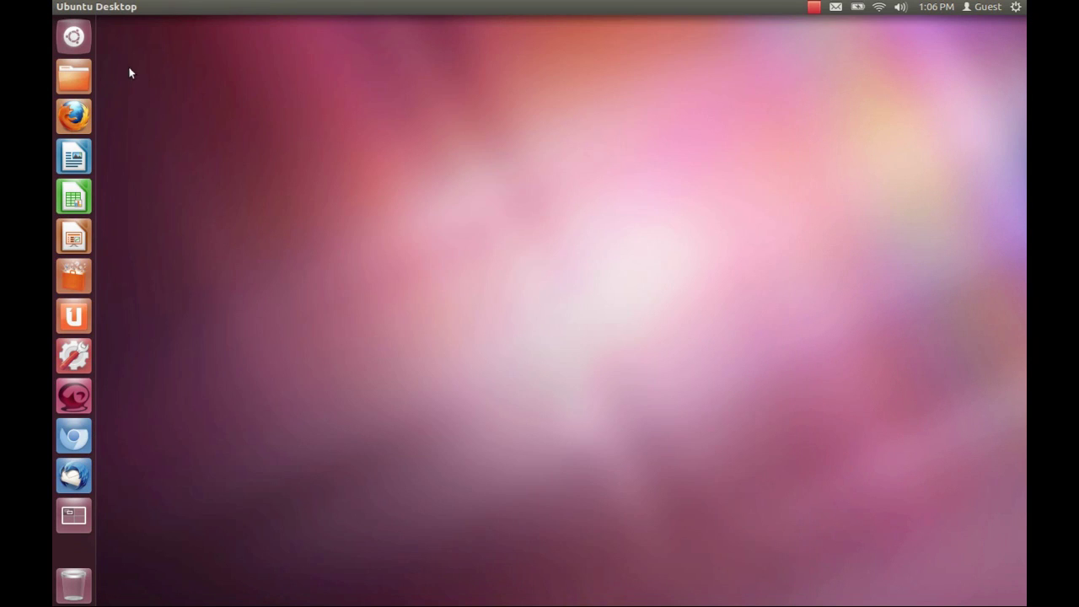
Open the Dash's Applications lens from the Dash quicklist and browse the installed applications.
right_click(75, 39)
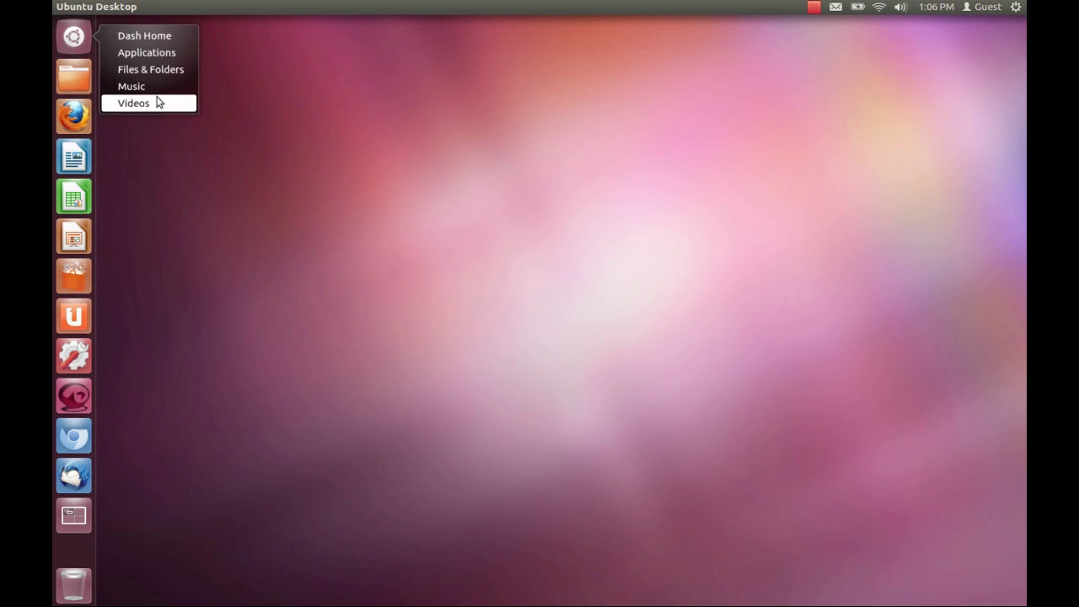
left_click(159, 55)
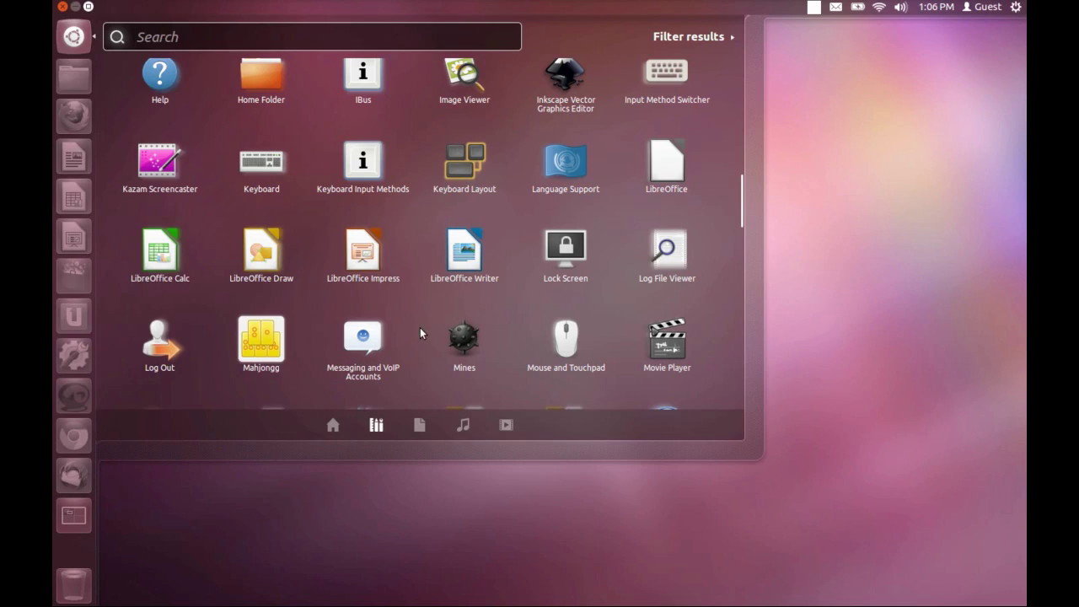
scroll(443, 301, "up", 5)
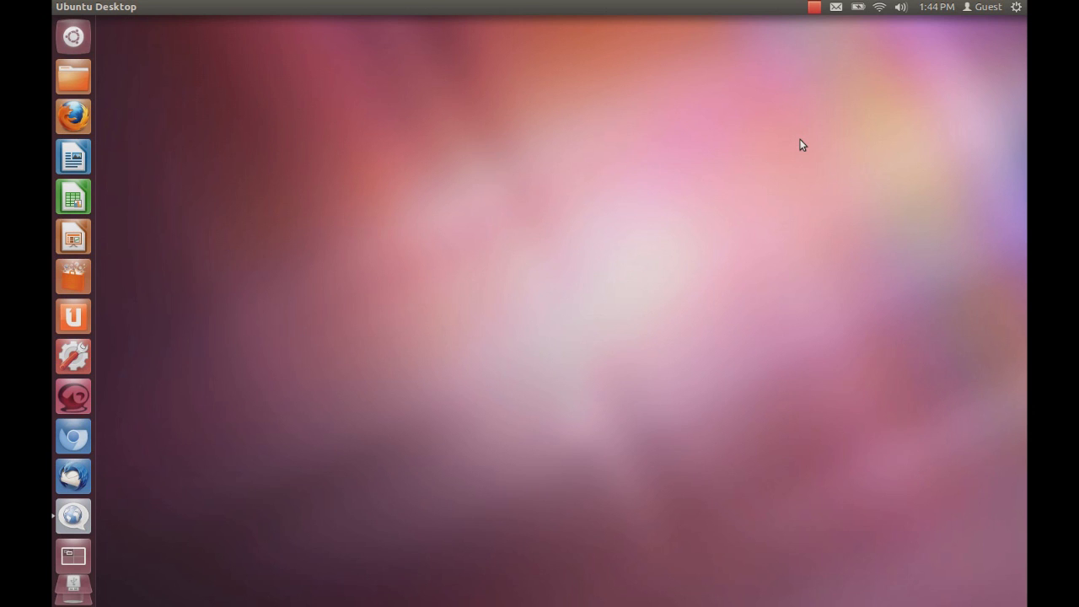
Open the Gwibber social client through the messaging indicator's Broadcast entry, review the indicator's entries again, and close Gwibber.
left_click(838, 8)
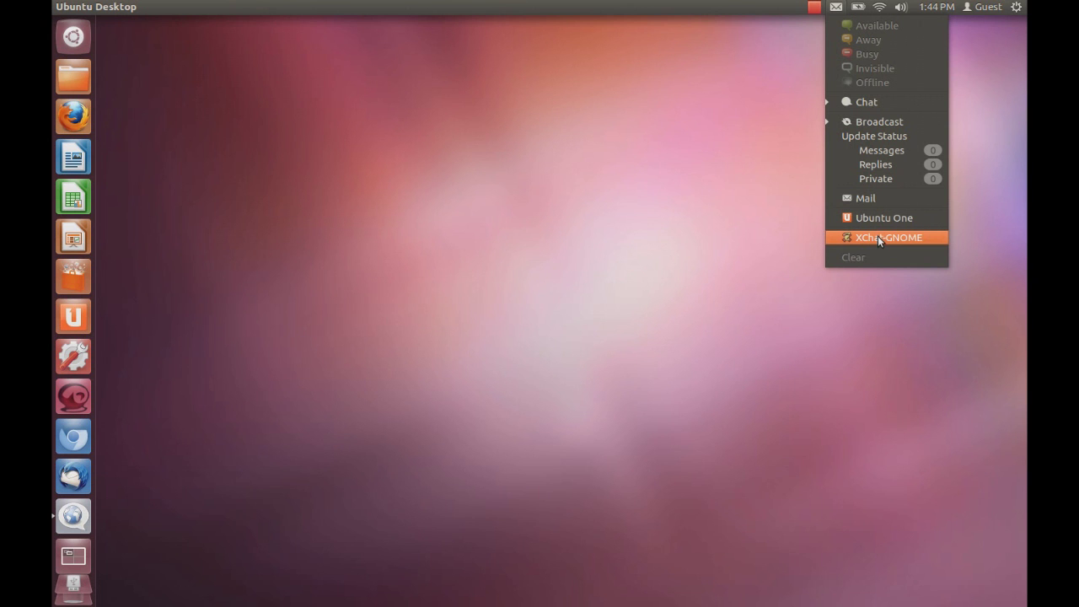
left_click(877, 121)
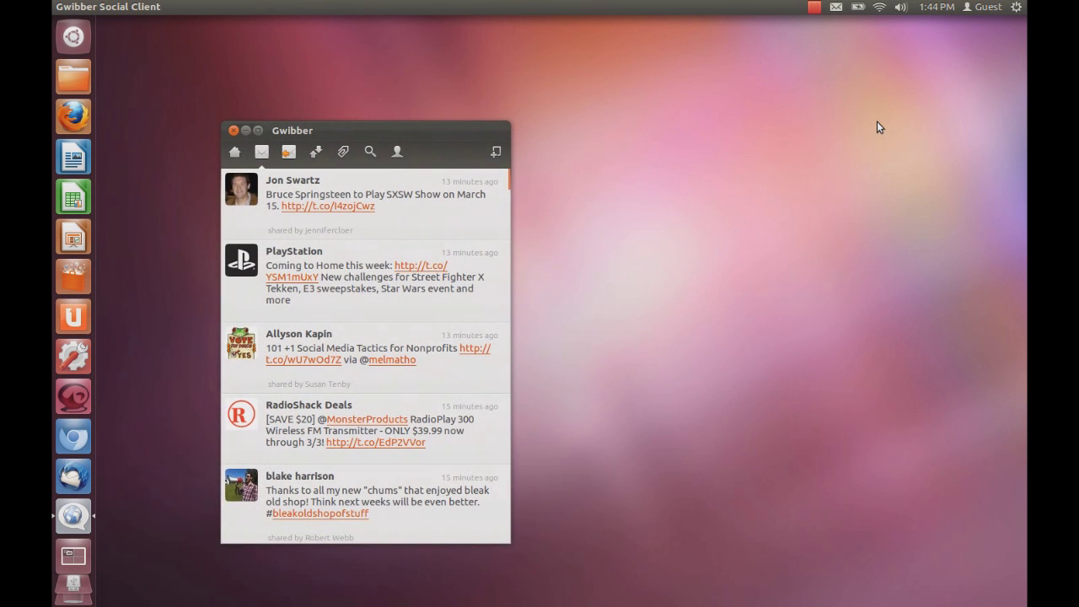
left_click(836, 7)
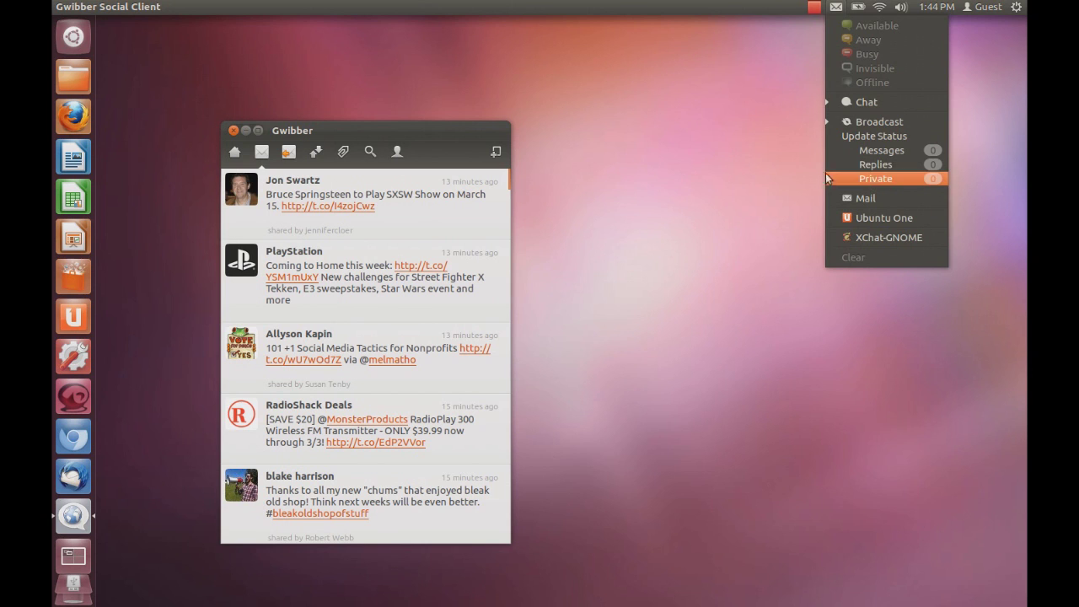
left_click(329, 128)
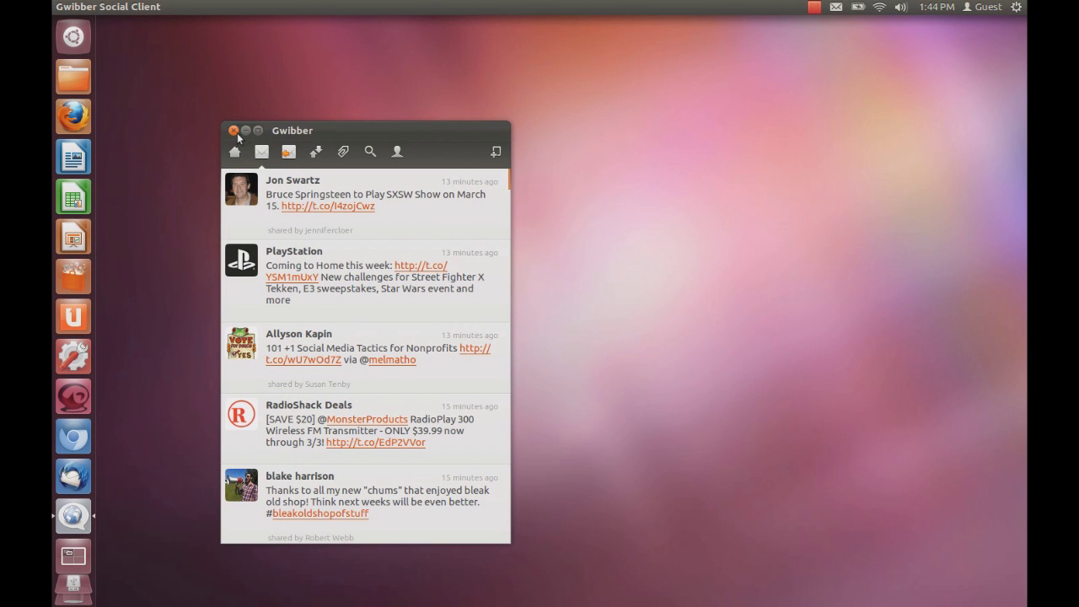
left_click(234, 131)
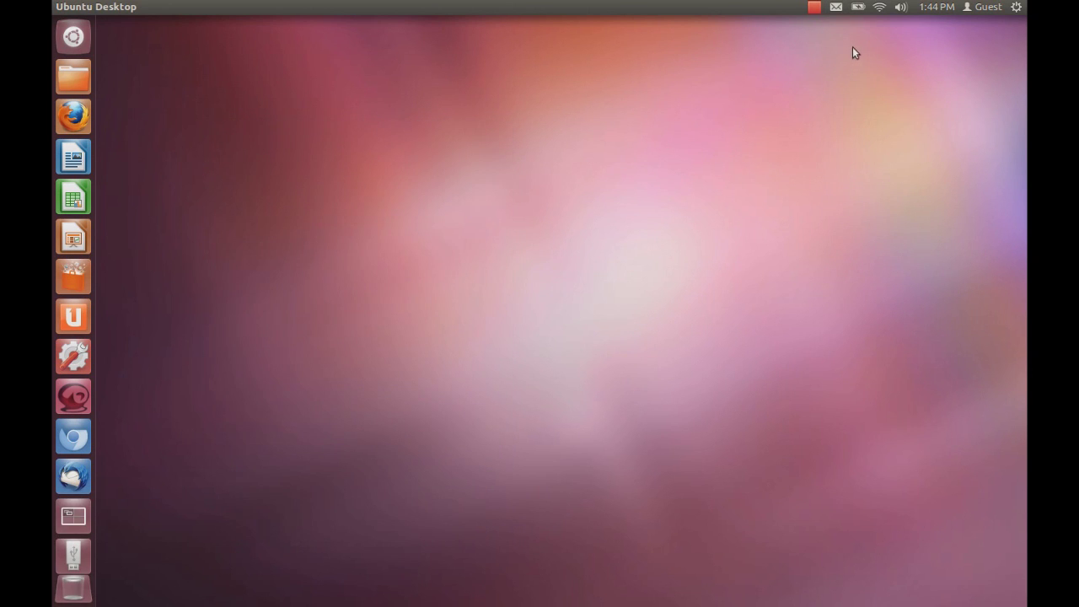
Look at the battery and network indicators, and open Rhythmbox from the sound indicator to resume playing Korean Bodega.
left_click(863, 9)
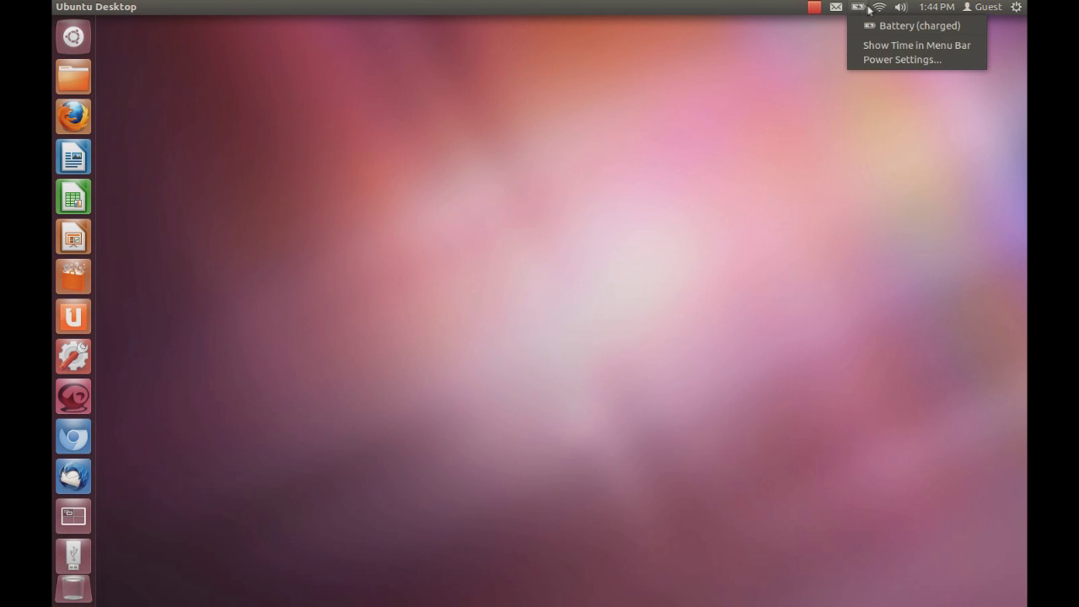
mouse_move(881, 9)
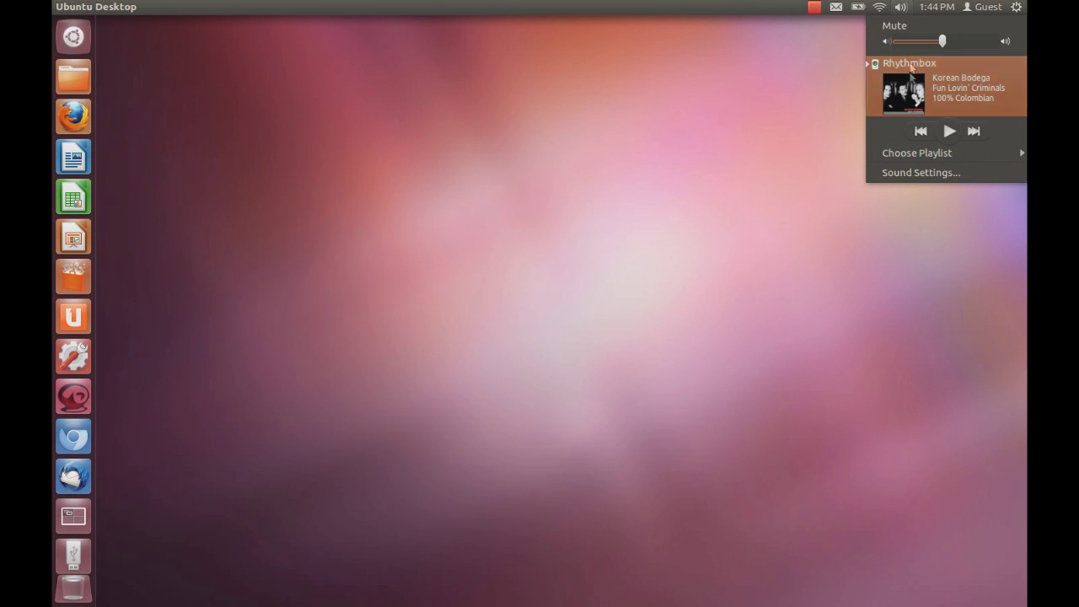
left_click(910, 91)
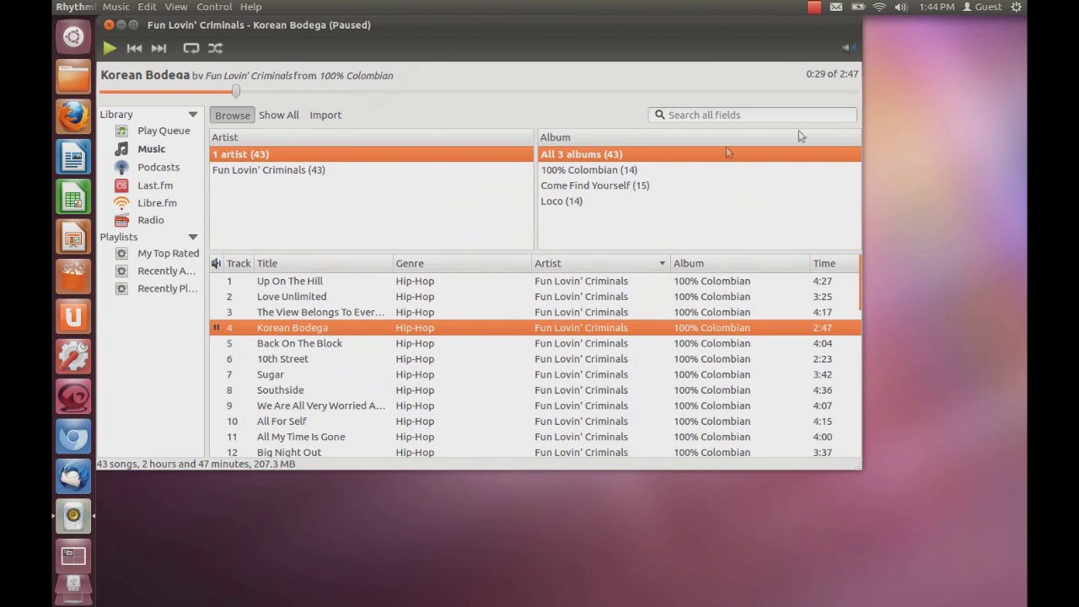
left_click(111, 51)
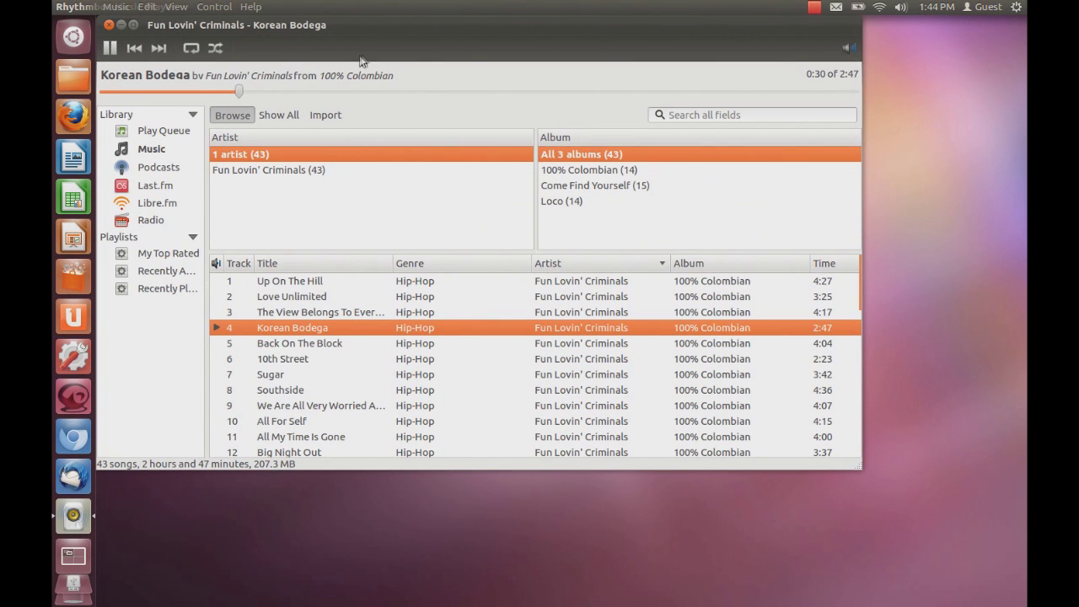
left_click_drag(396, 28, 430, 81)
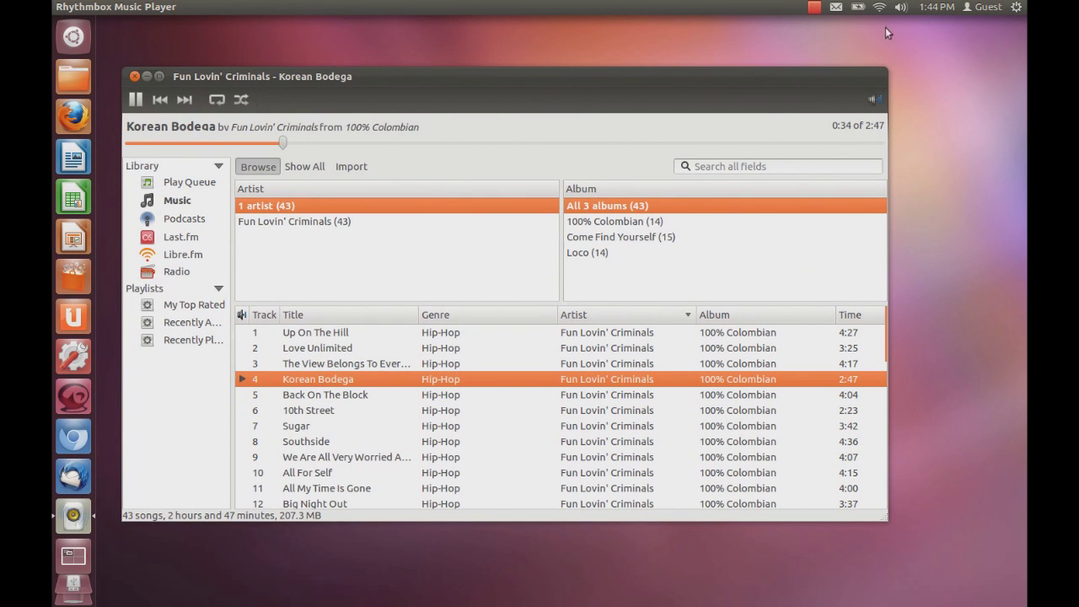
Skip forward two tracks to 10th Street using the playback controls in the sound indicator.
left_click(901, 6)
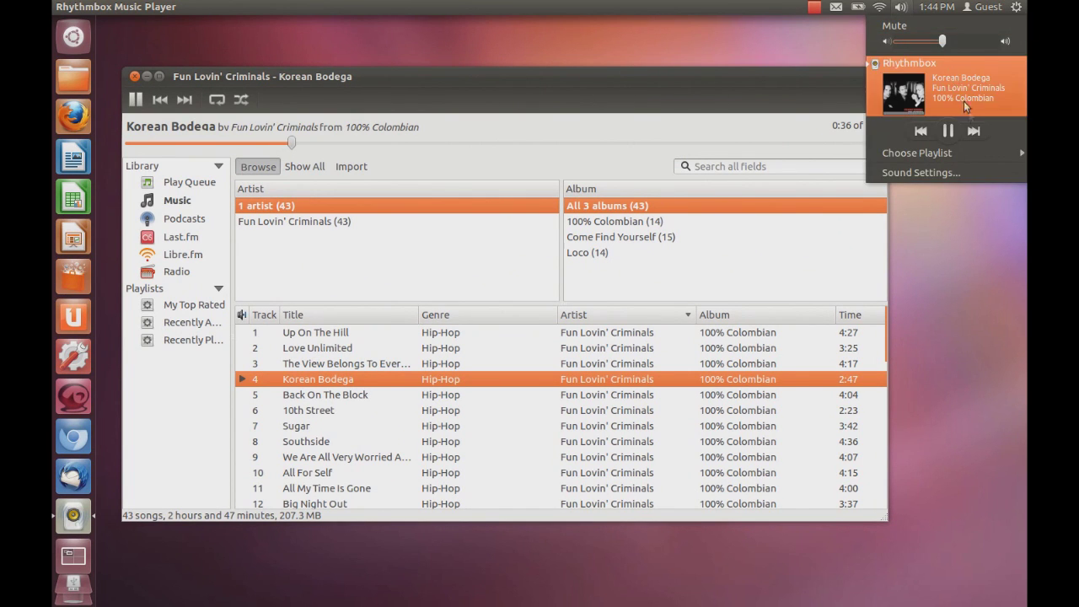
left_click(974, 131)
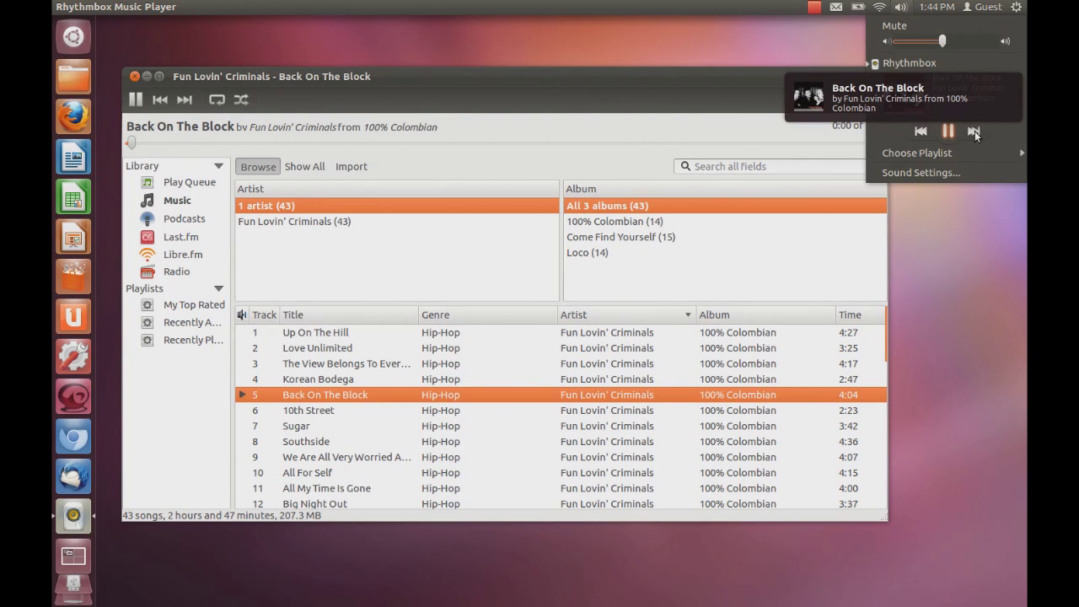
mouse_move(972, 153)
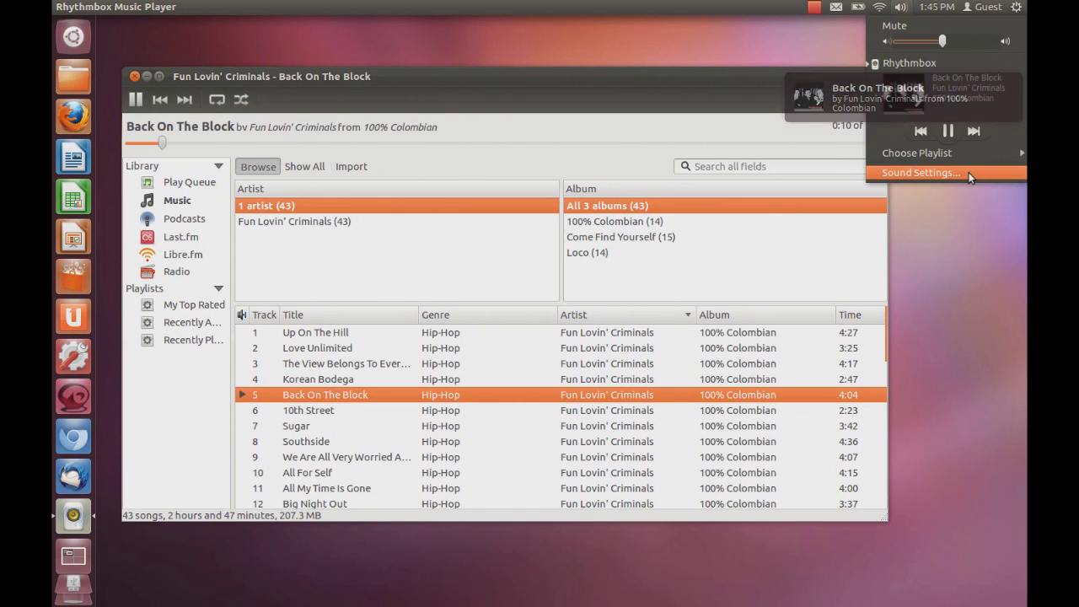
left_click(973, 133)
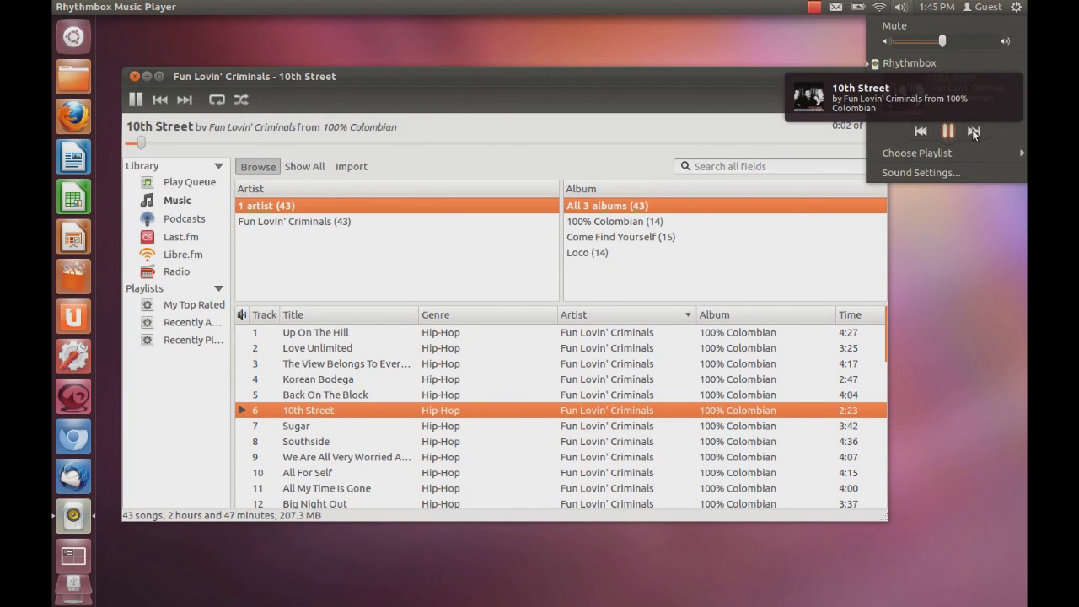
Pause 10th Street in Rhythmbox and close the player window.
left_click(402, 88)
left_click(141, 96)
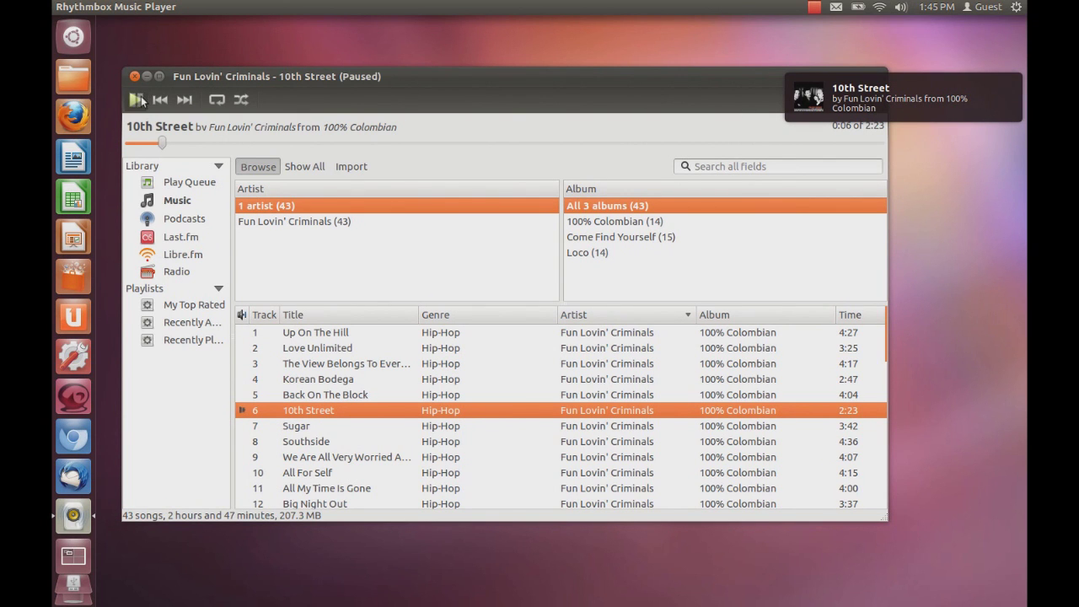
left_click(134, 76)
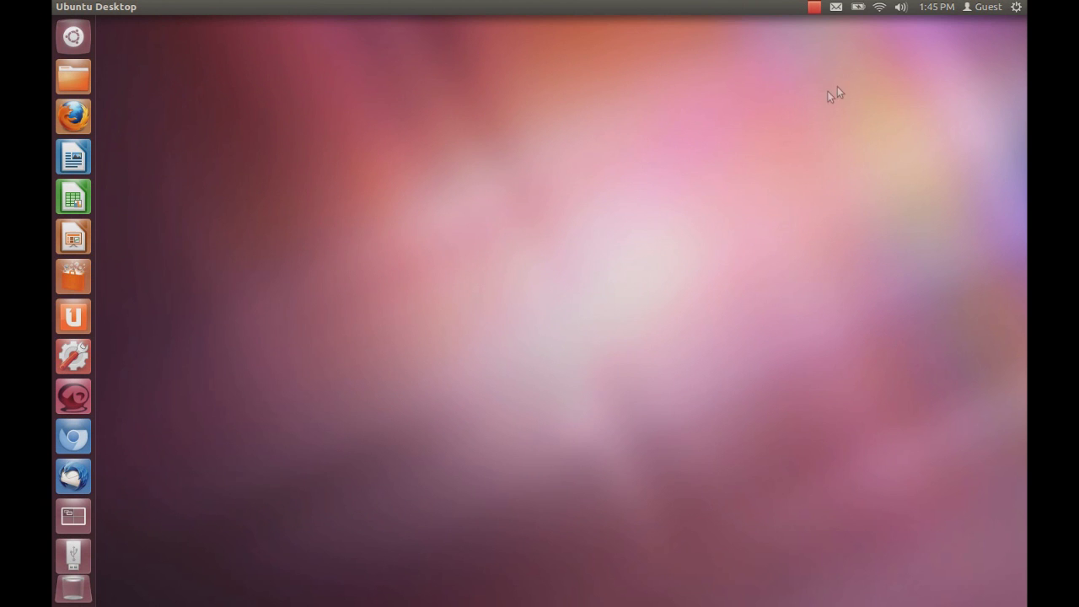
Examine the calendar, user account and session indicators, including their settings and shutdown options.
left_click(936, 8)
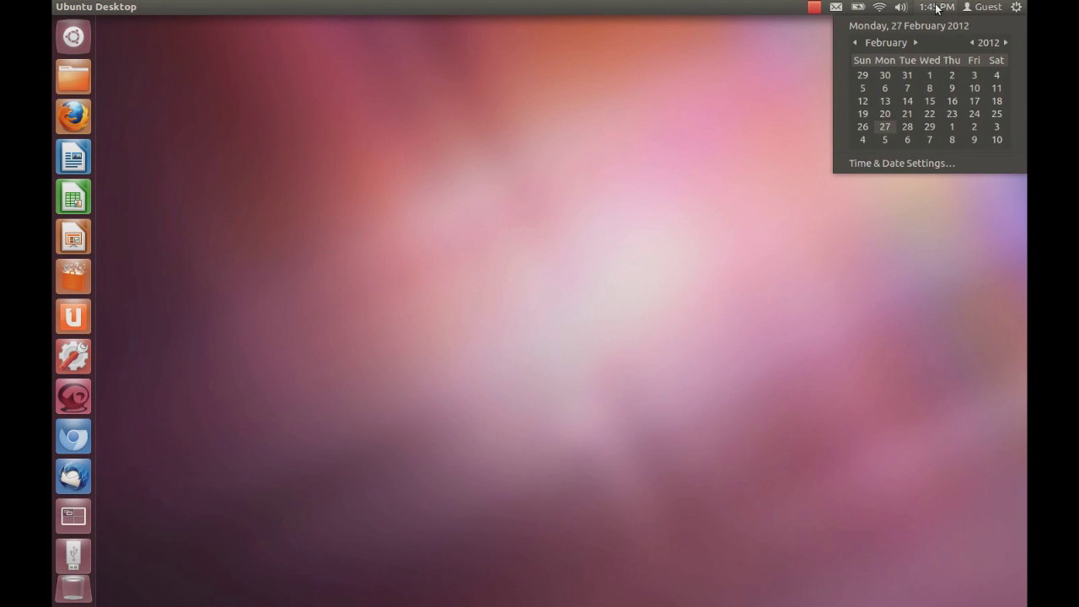
mouse_move(982, 9)
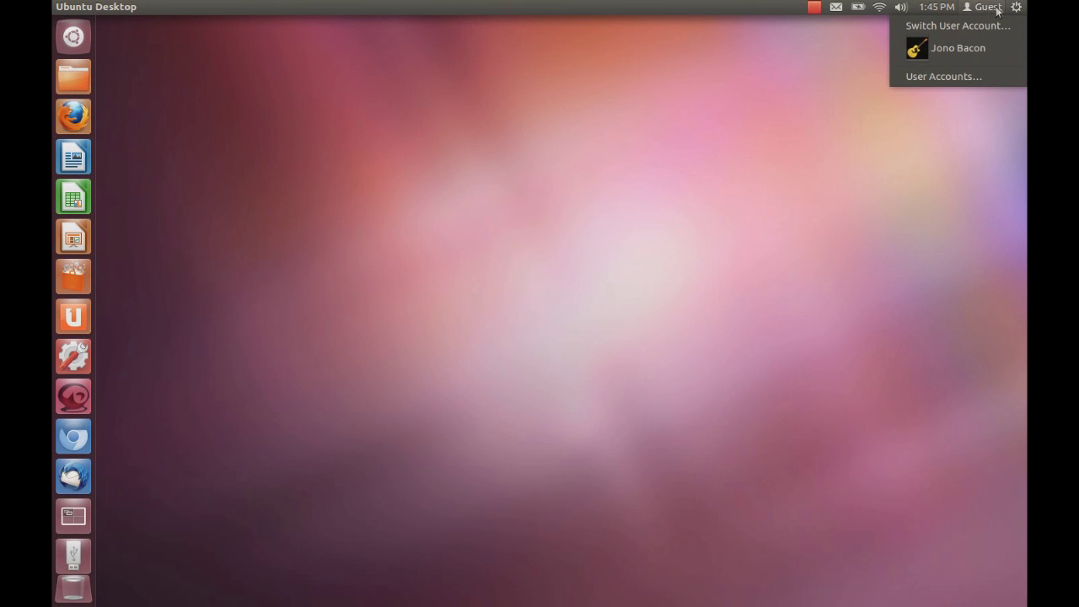
mouse_move(1015, 7)
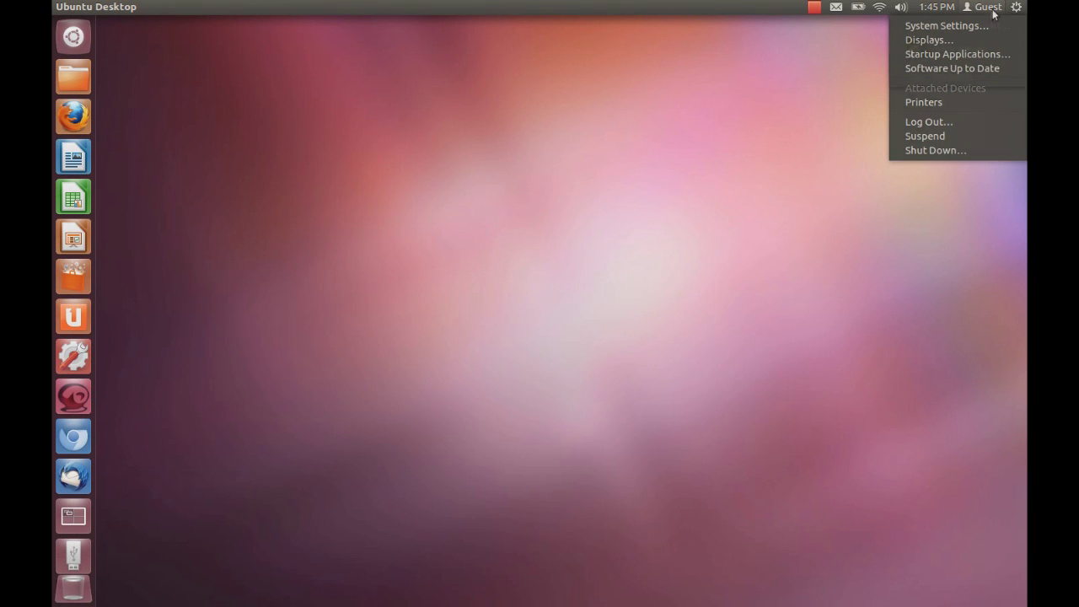
mouse_move(936, 13)
mouse_move(813, 11)
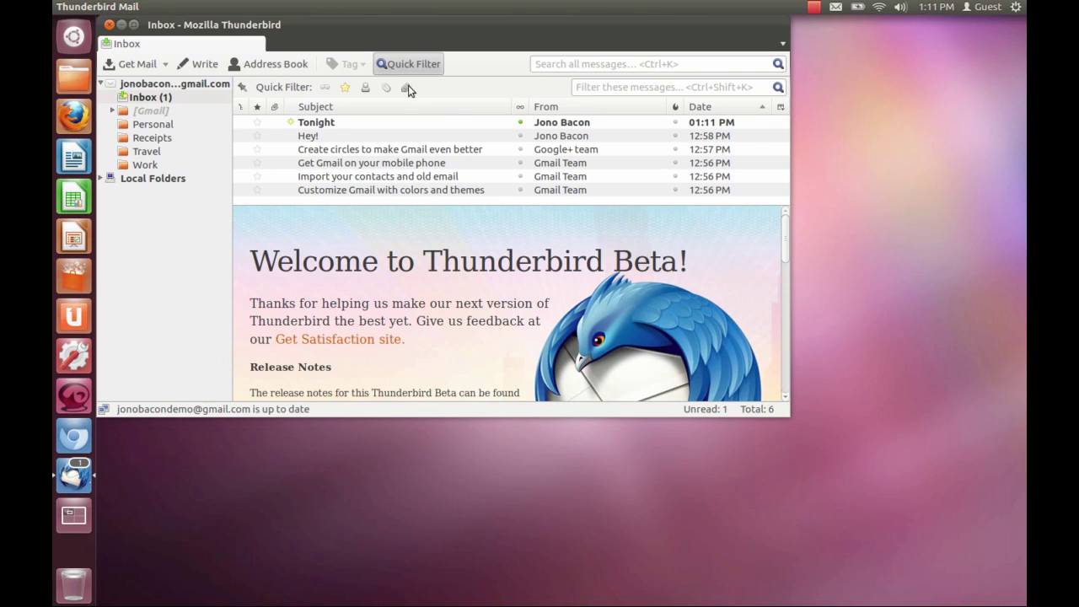
Close the Thunderbird inbox and copy quicklists.ogv from the Home folder to the SFTP network location.
left_click(109, 25)
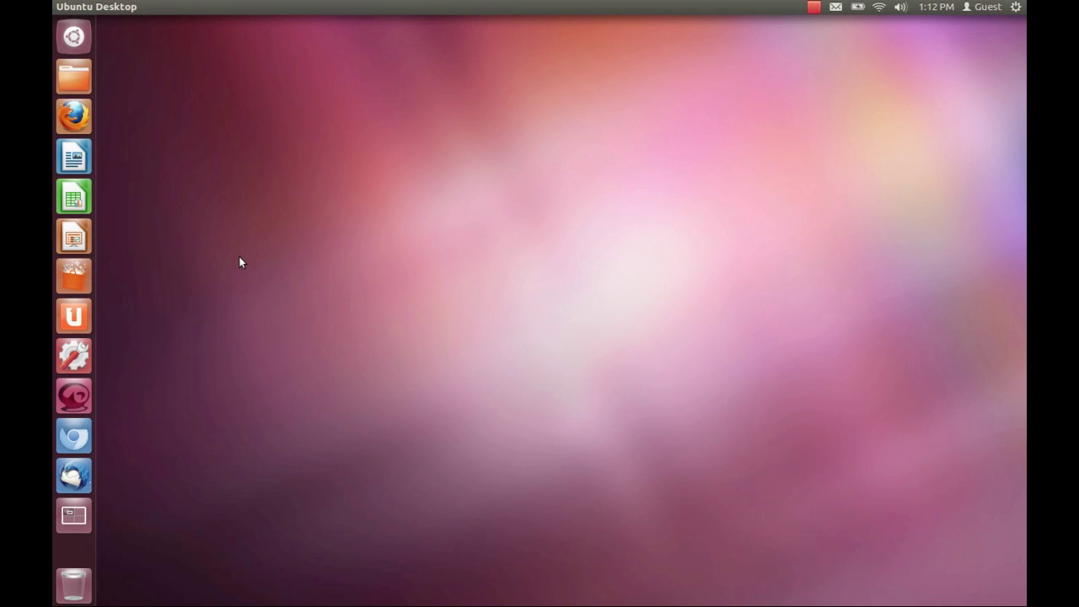
left_click(74, 77)
left_click_drag(349, 33, 503, 135)
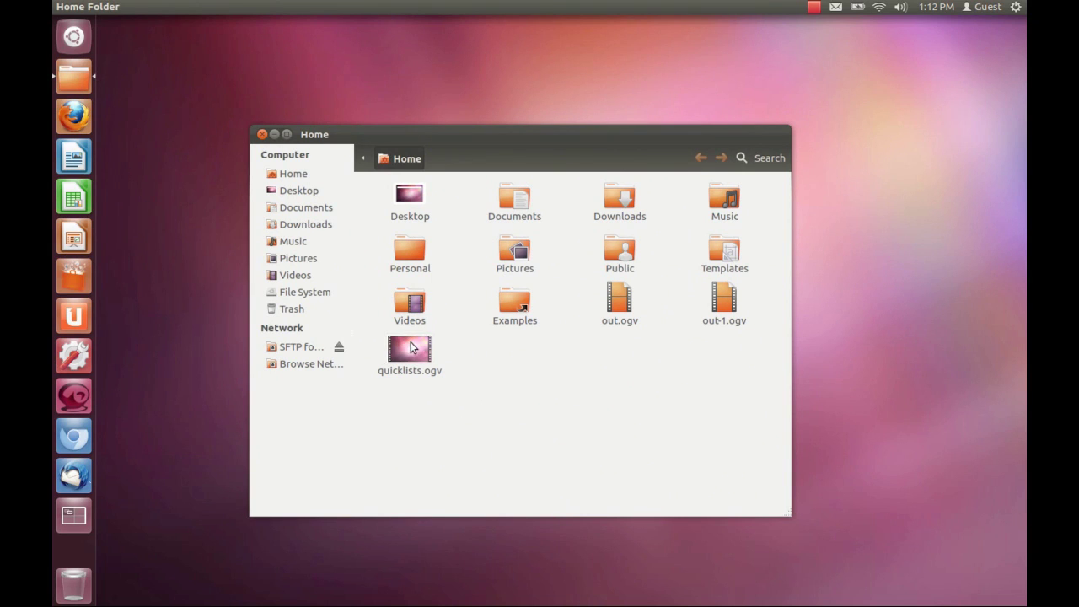
left_click_drag(412, 346, 305, 351)
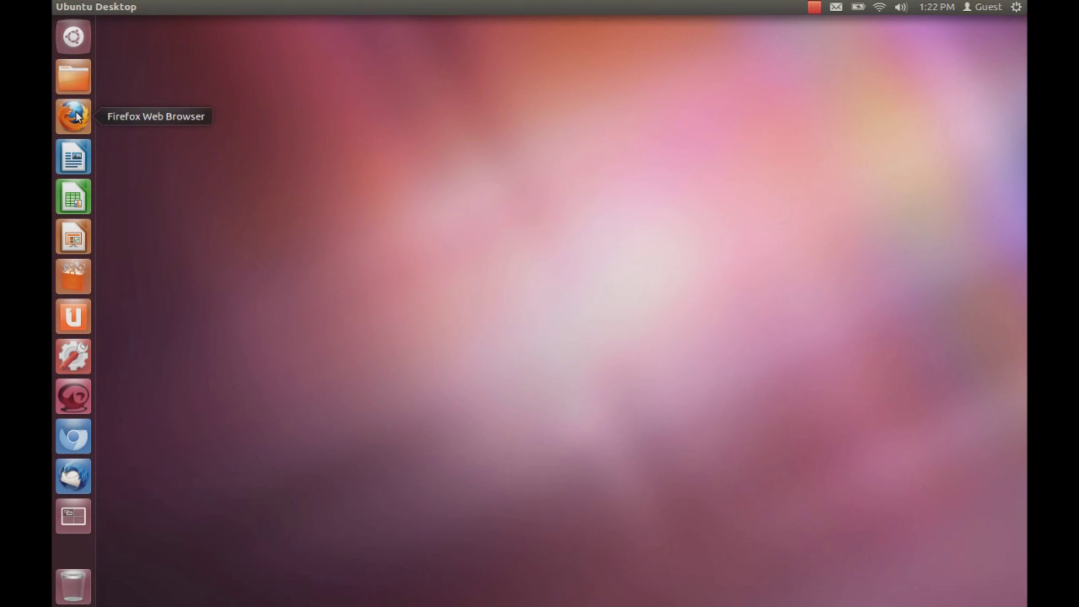
Launch Firefox and look through the application commands shown in the global menu bar, including Bookmarks.
left_click(76, 117)
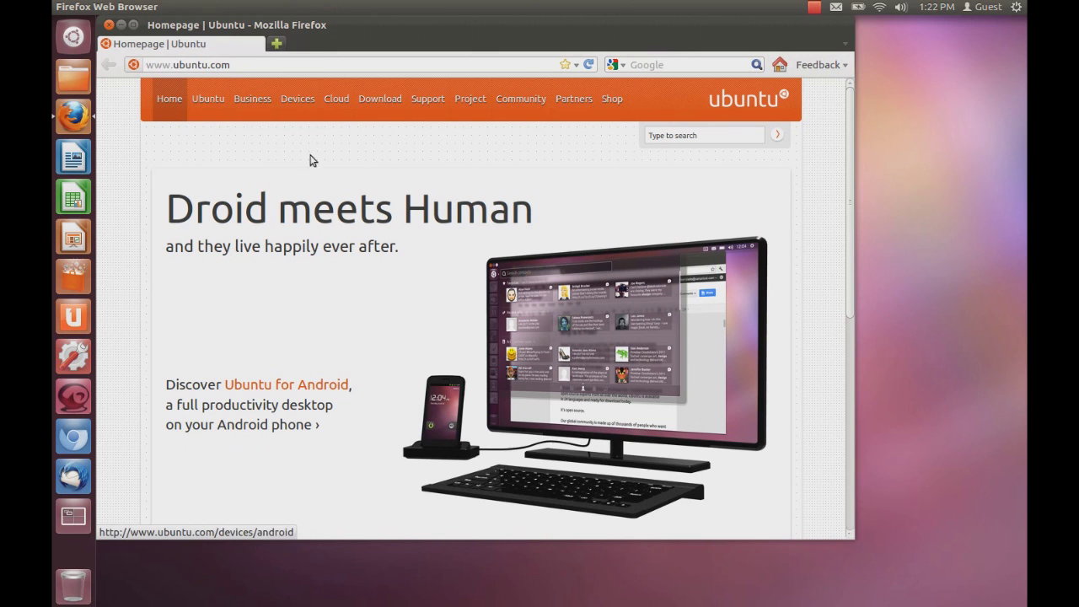
left_click(274, 10)
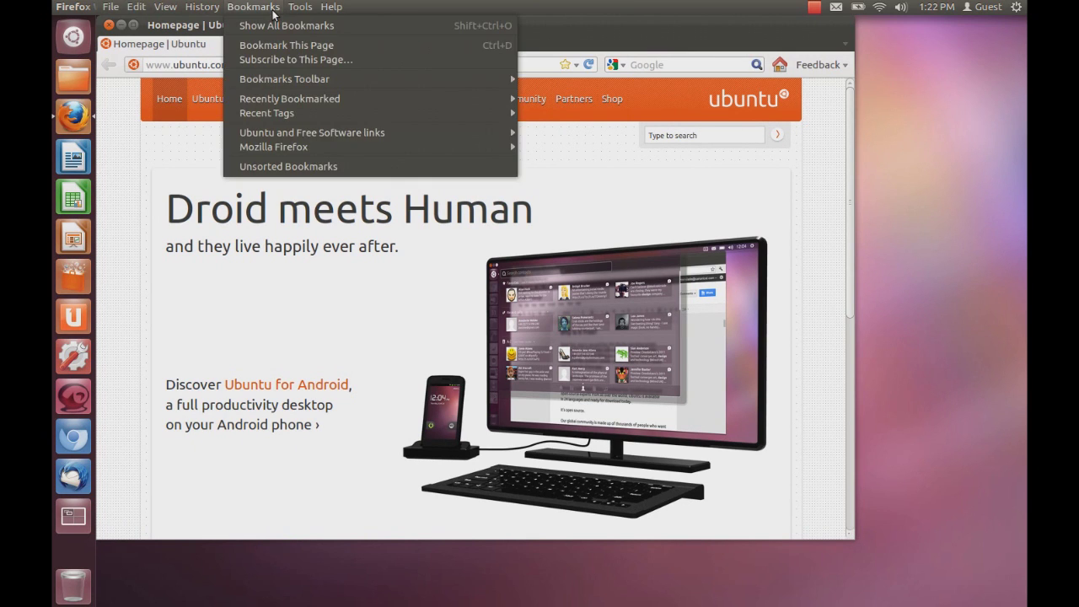
left_click(334, 10)
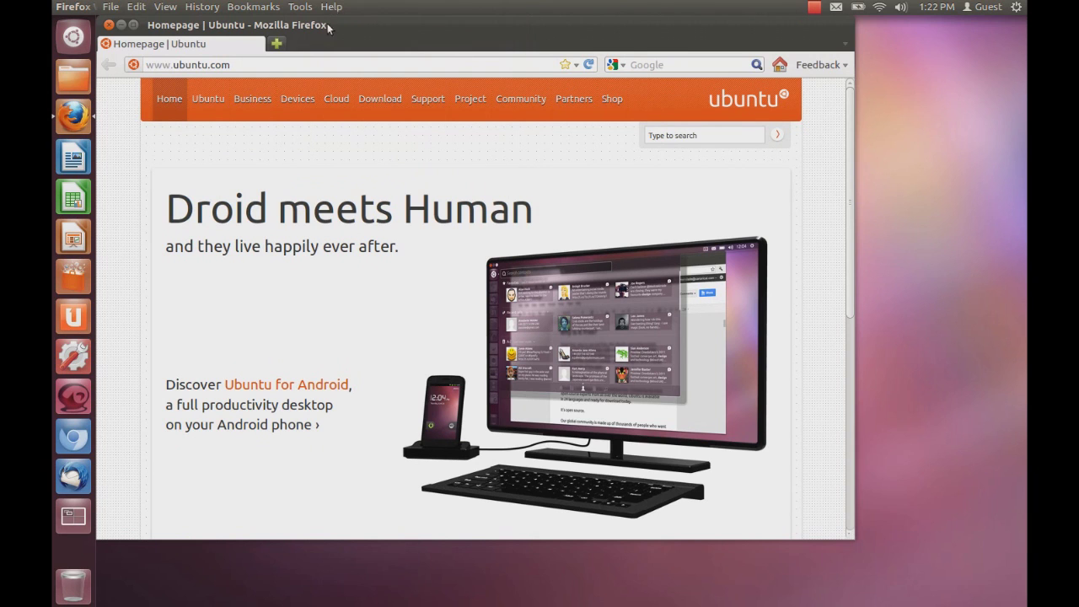
Launch Thunderbird and look through its commands in the global menu bar, including Tools and Help.
left_click(70, 479)
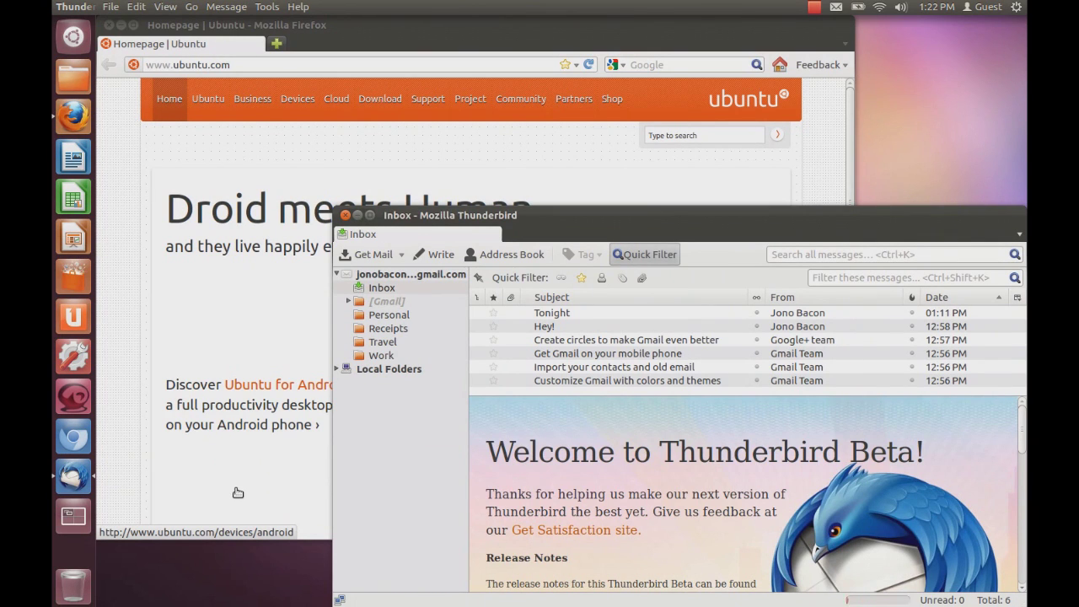
left_click(239, 8)
mouse_move(266, 7)
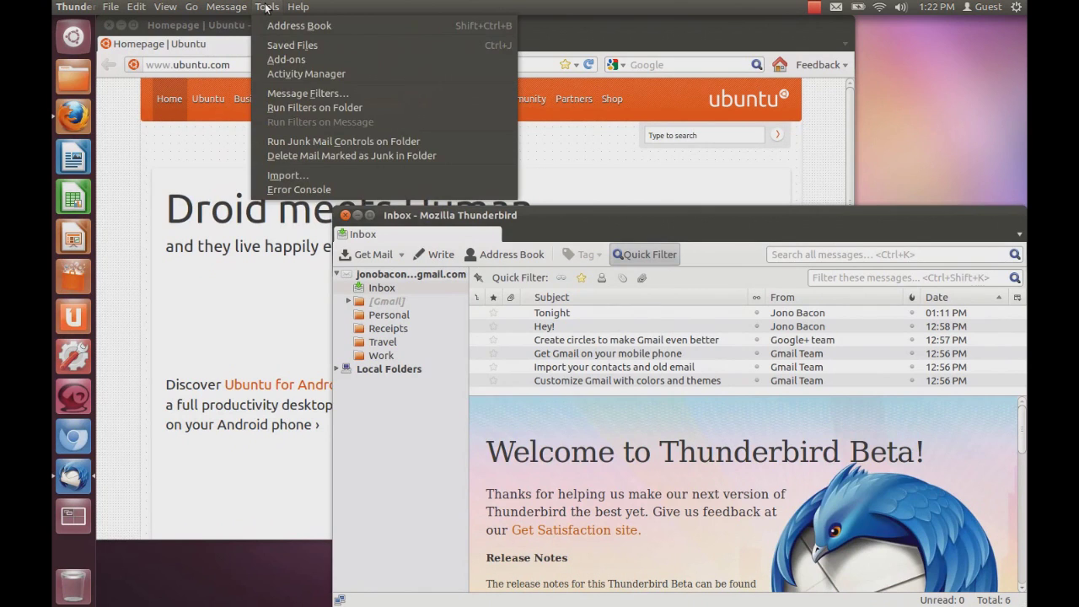
mouse_move(300, 8)
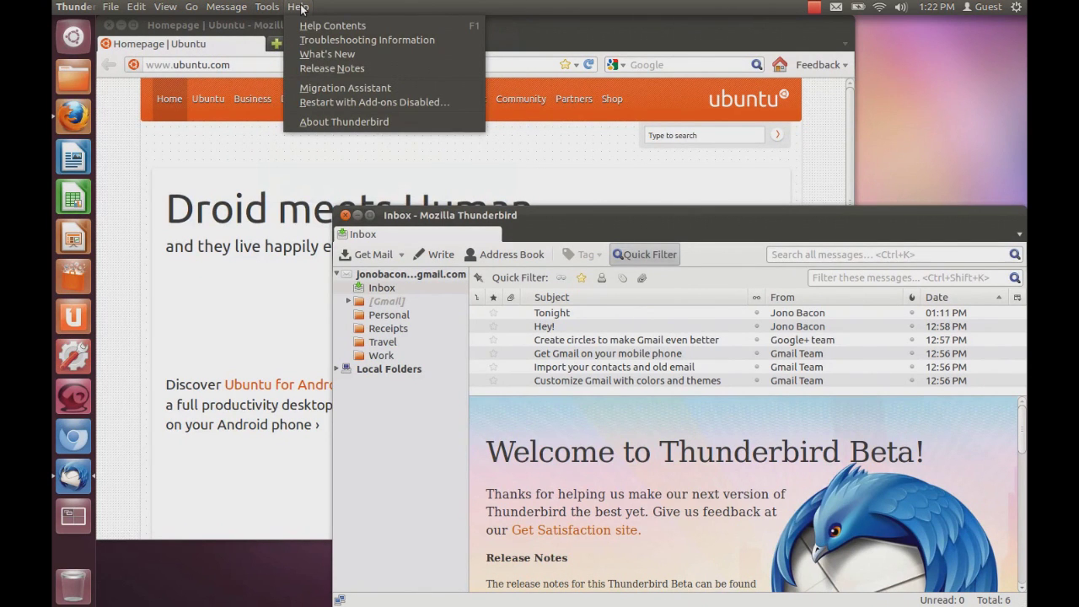
left_click(359, 187)
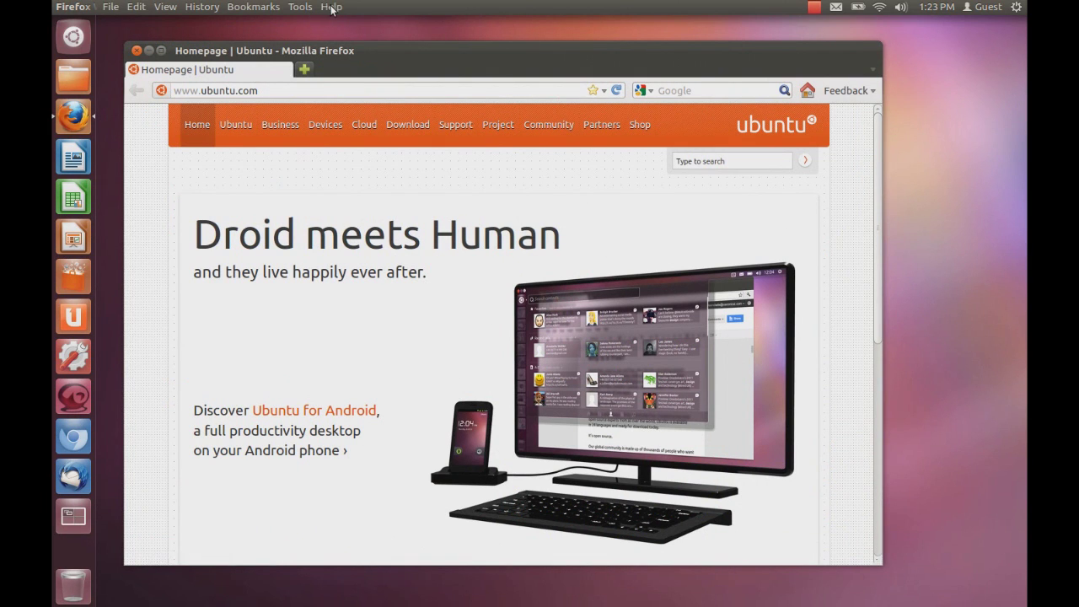
Look through Firefox's commands in the global menu bar, from Help back through Bookmarks, Edit and File.
left_click(332, 7)
mouse_move(257, 8)
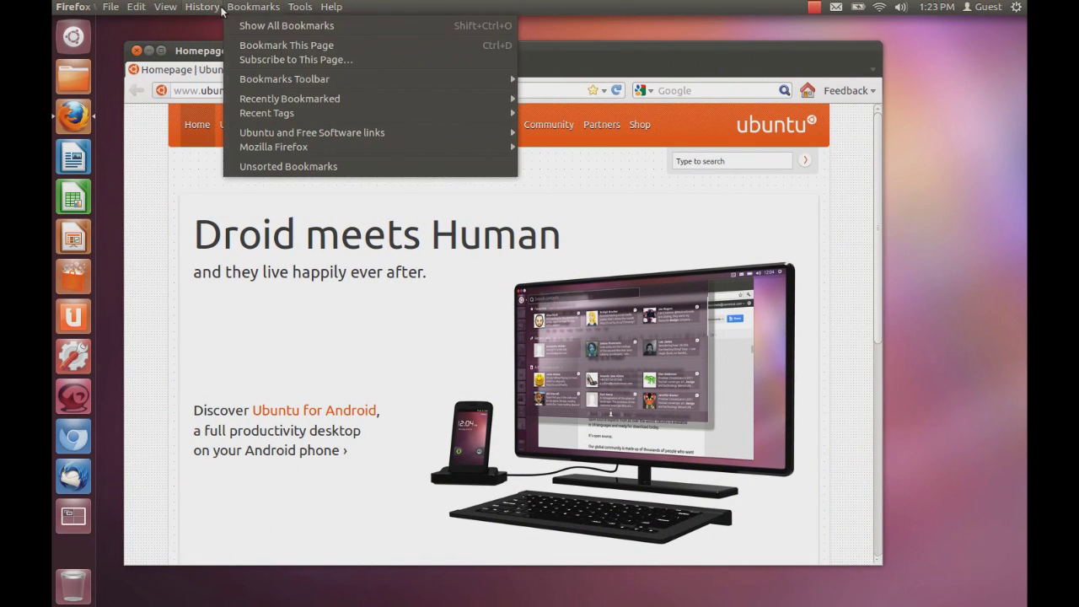
mouse_move(134, 8)
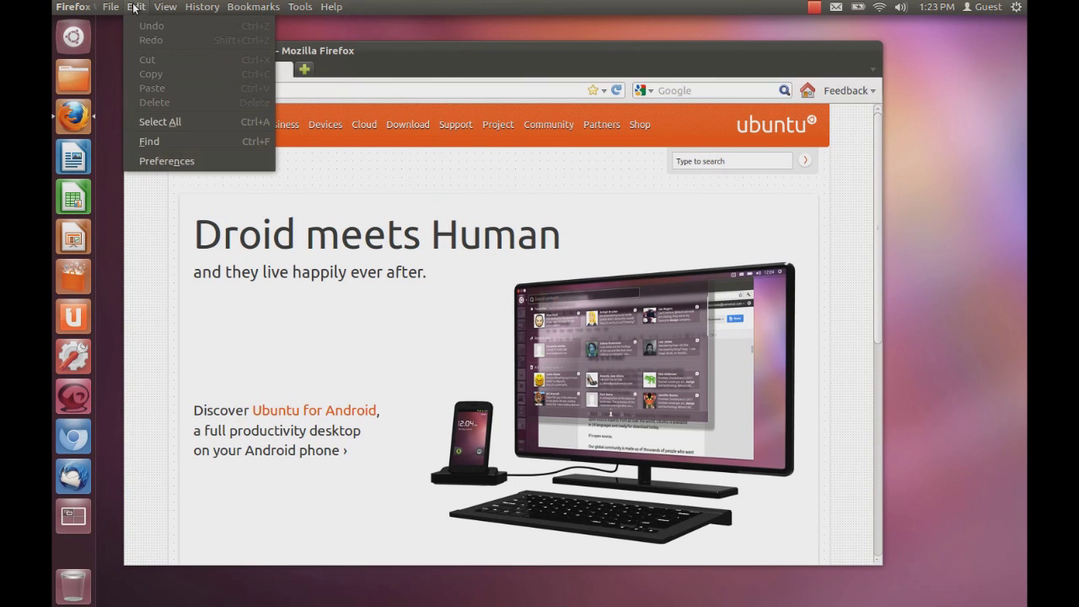
left_click(109, 8)
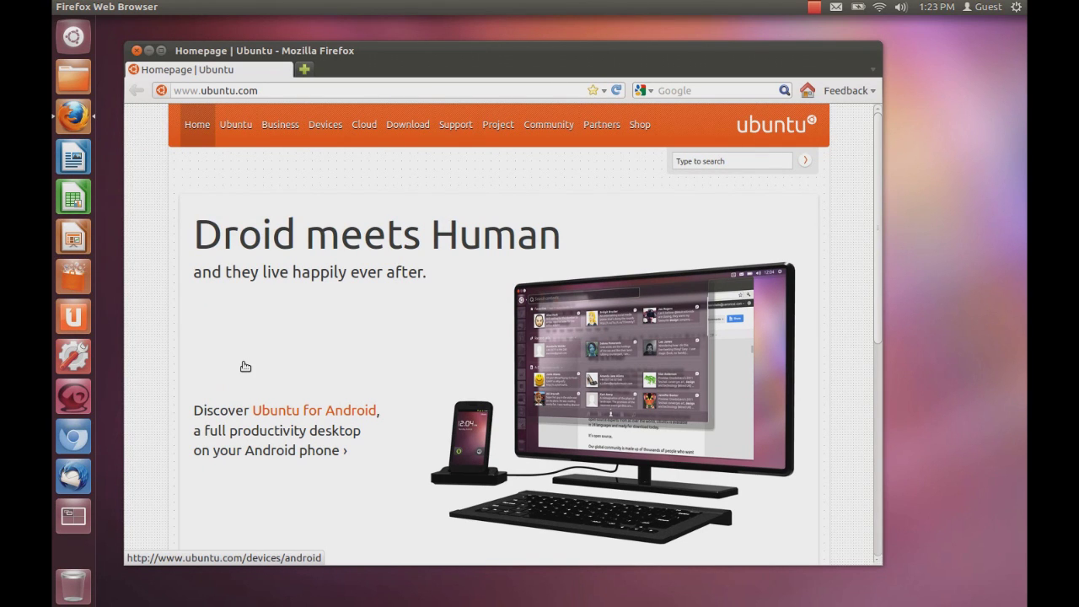
Search Firefox's menu commands for "preferences" using the HUD.
key("alt")
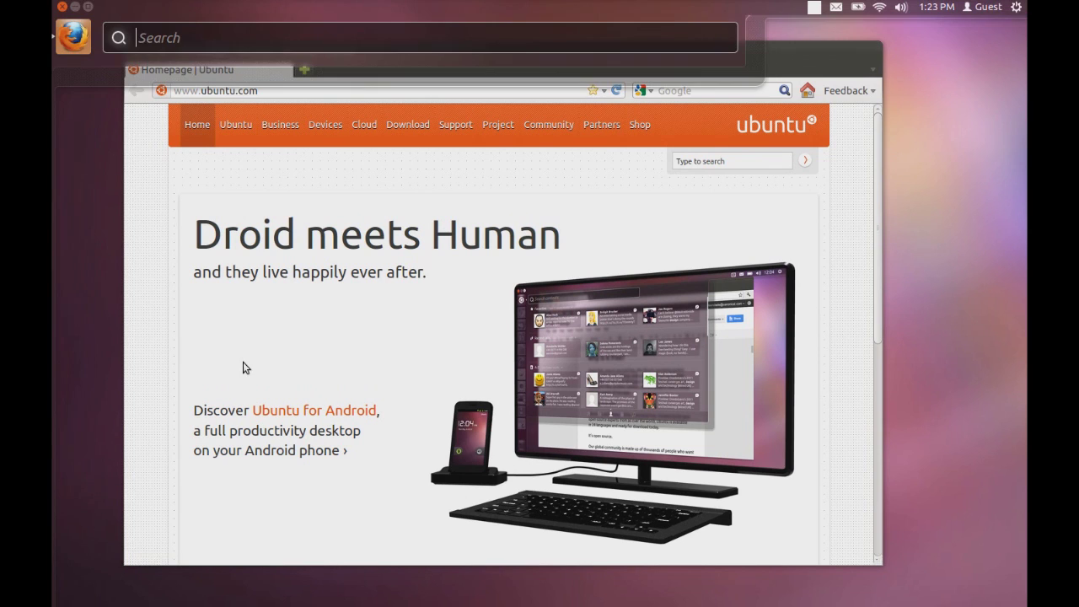
type("prefer")
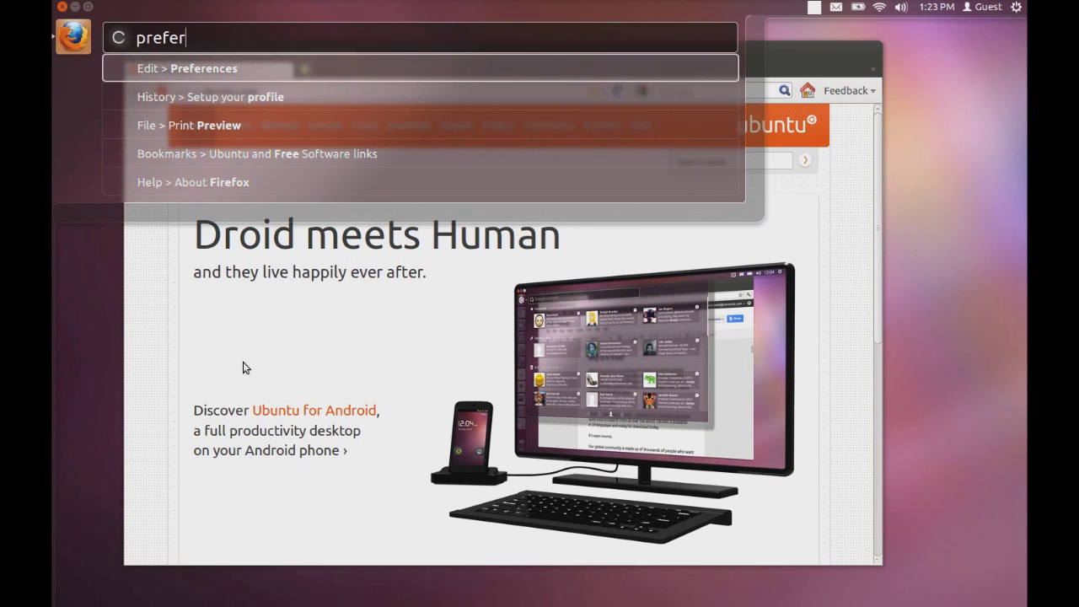
type("ences")
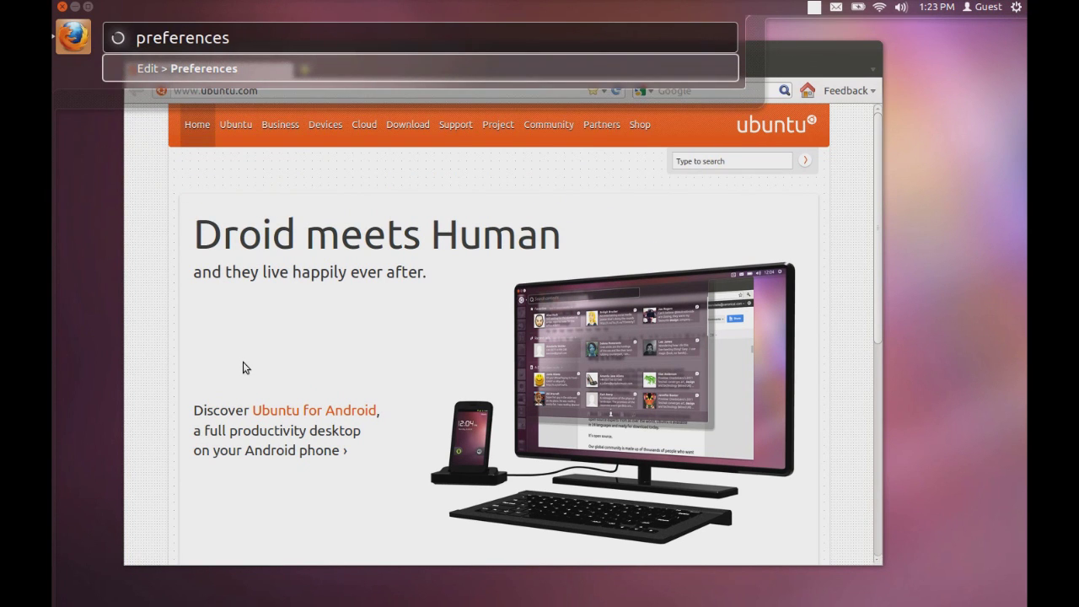
Replace the HUD search text with "bookmarks" to list Firefox's bookmark commands.
key("BackSpace")
key("BackSpace")
key("BackSpace")
key("BackSpace")
key("BackSpace")
key("BackSpace")
key("BackSpace")
key("BackSpace")
key("BackSpace")
key("BackSpace")
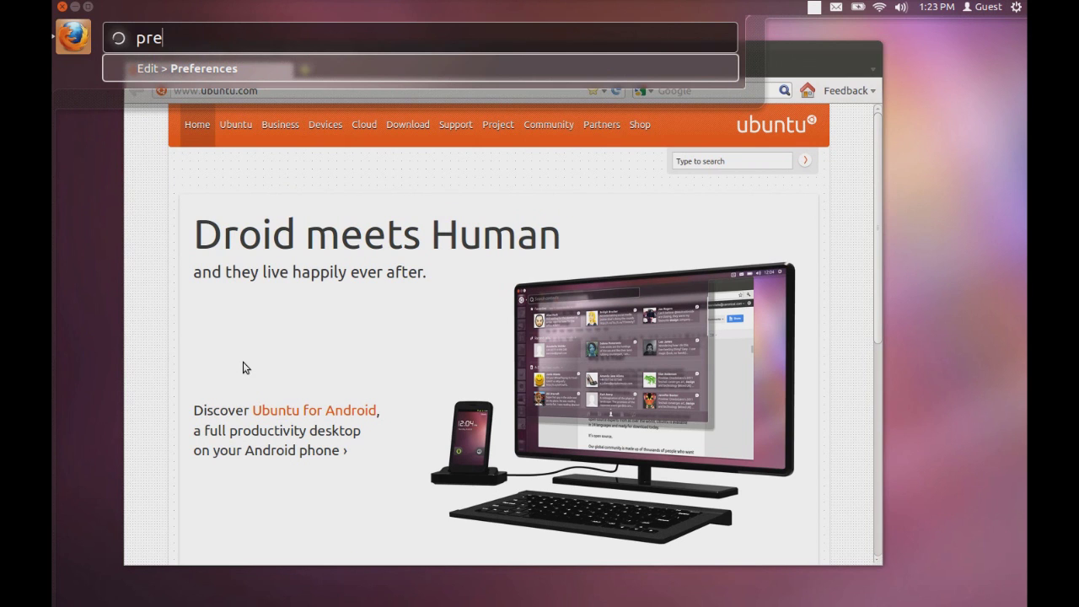
key("BackSpace")
type("boo")
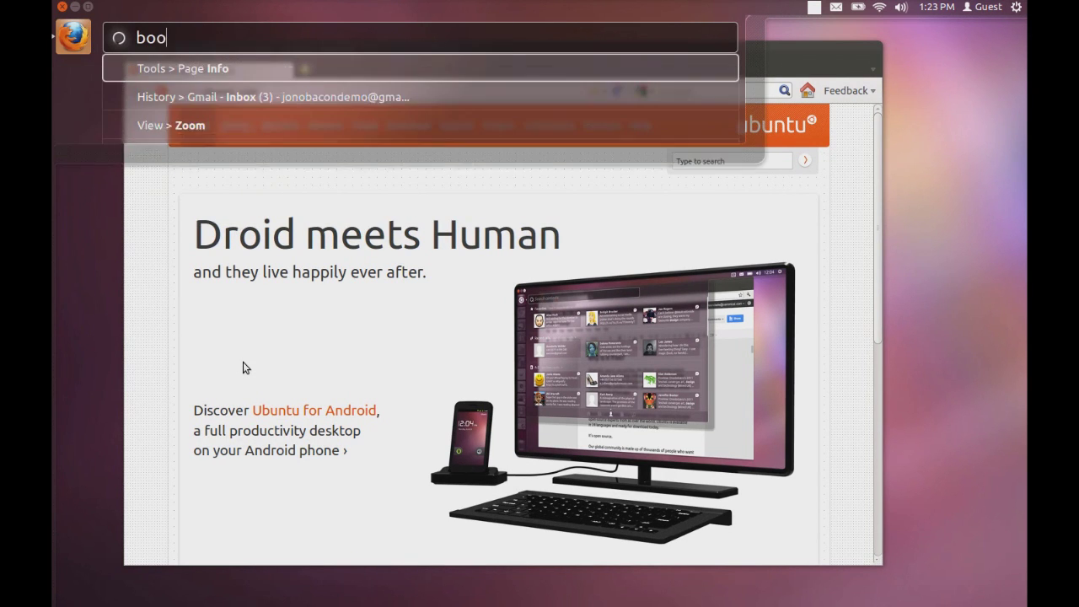
type("kmarks")
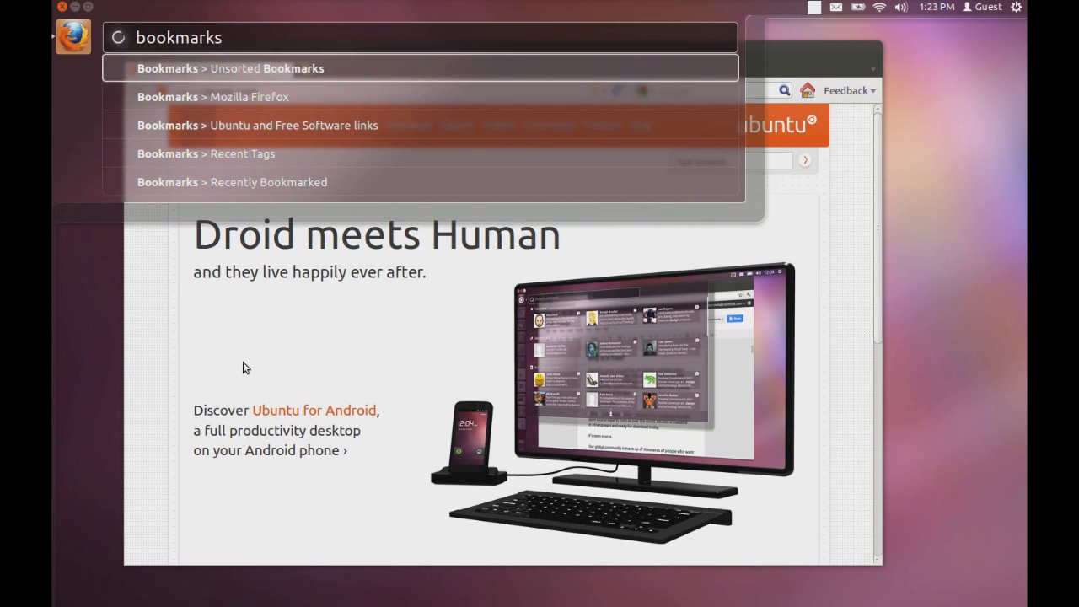
Search the HUD for "gmail", move through the matching history entries, and clear the search.
key("BackSpace")
key("BackSpace")
key("BackSpace")
key("BackSpace")
key("BackSpace")
key("BackSpace")
key("BackSpace")
key("BackSpace")
key("BackSpace")
type("gmail")
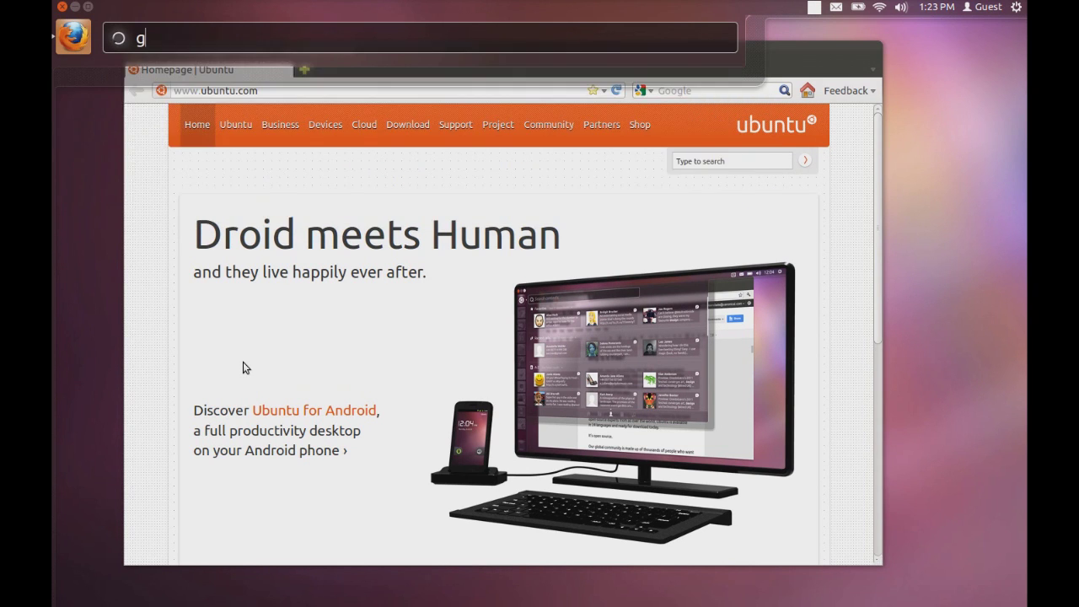
key("Down")
key("Down")
key("Down")
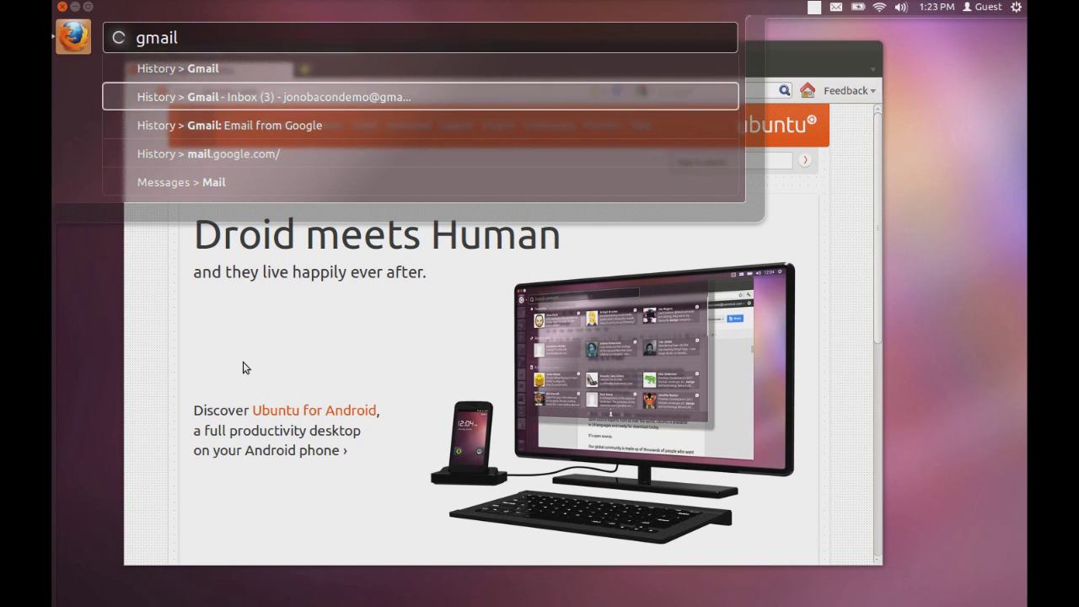
key("Up")
key("Up")
key("Up")
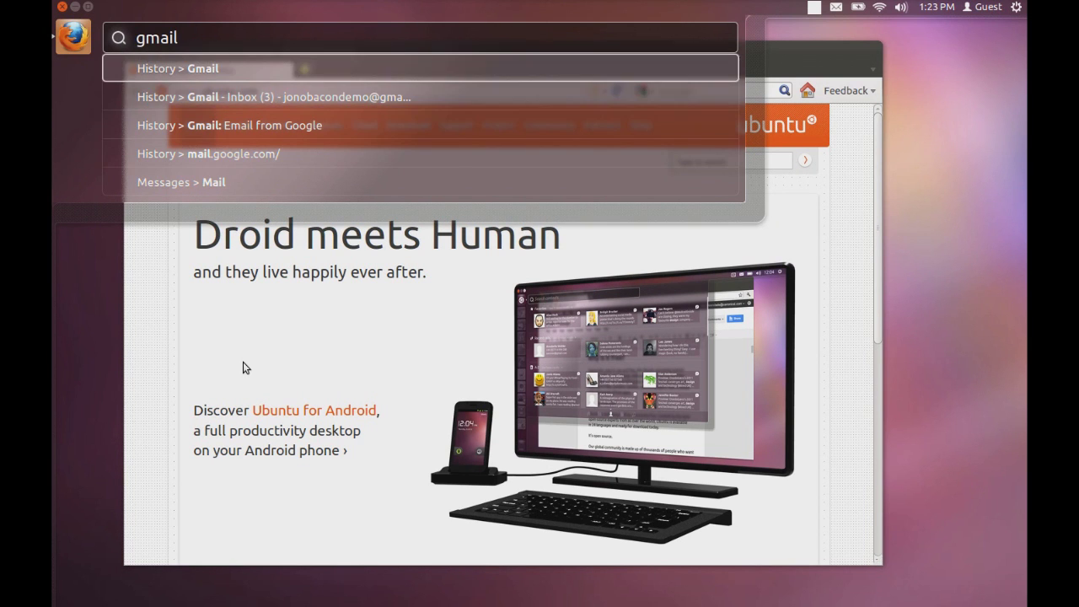
key("BackSpace")
key("BackSpace")
key("BackSpace")
key("BackSpace")
key("BackSpace")
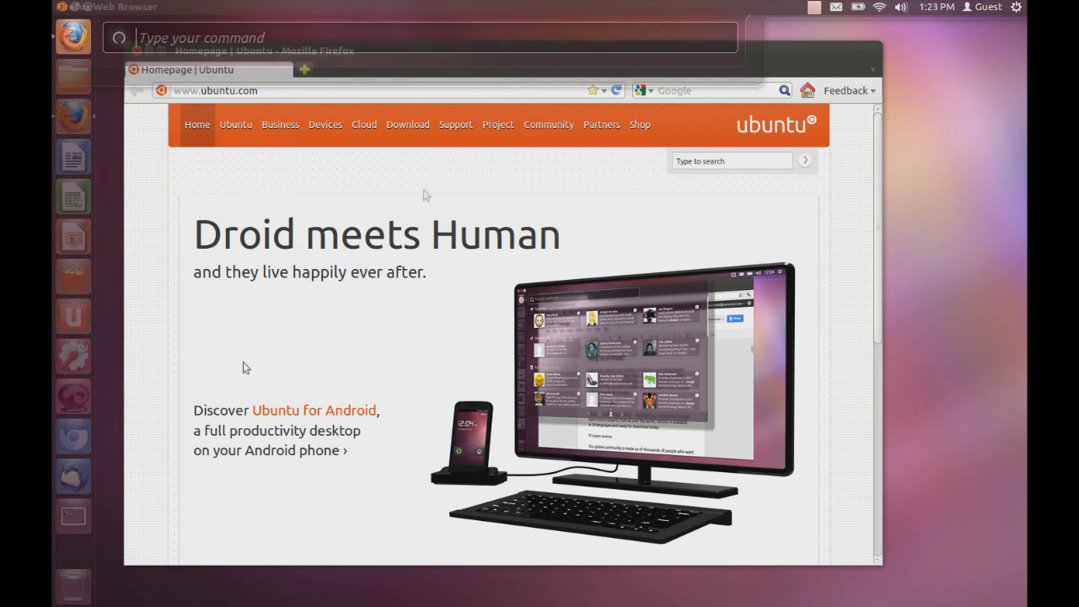
Look through the messaging, battery, network and sound indicator options in the top panel.
left_click(836, 7)
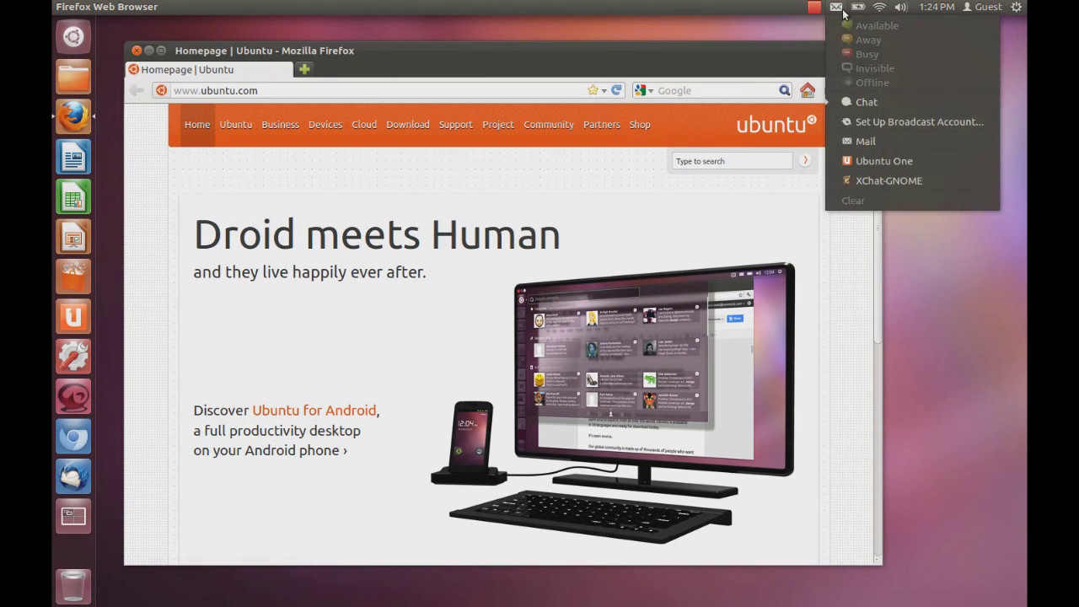
mouse_move(859, 10)
mouse_move(901, 9)
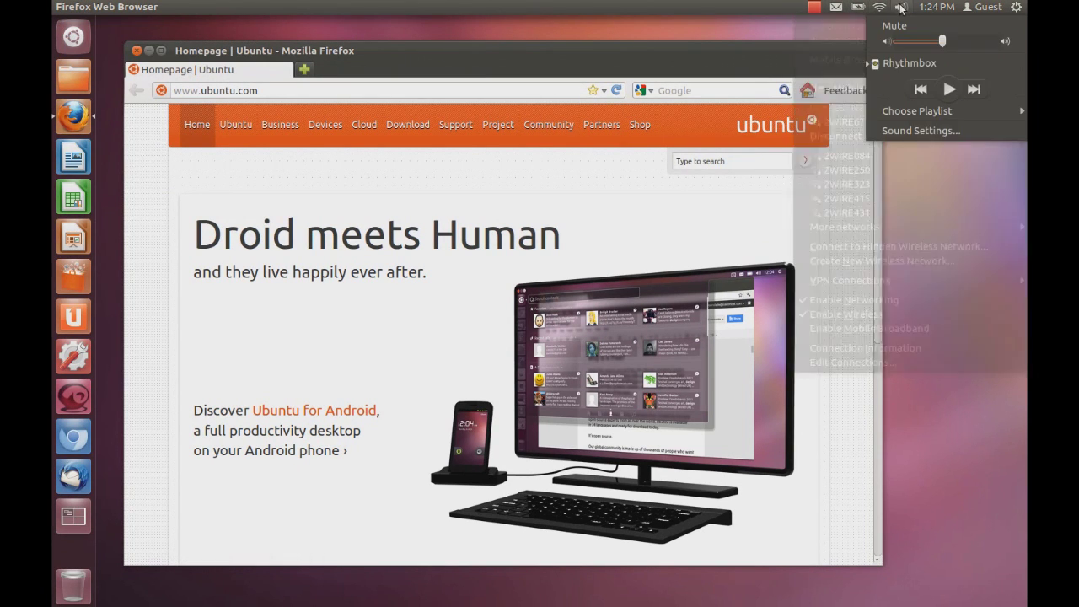
left_click(762, 54)
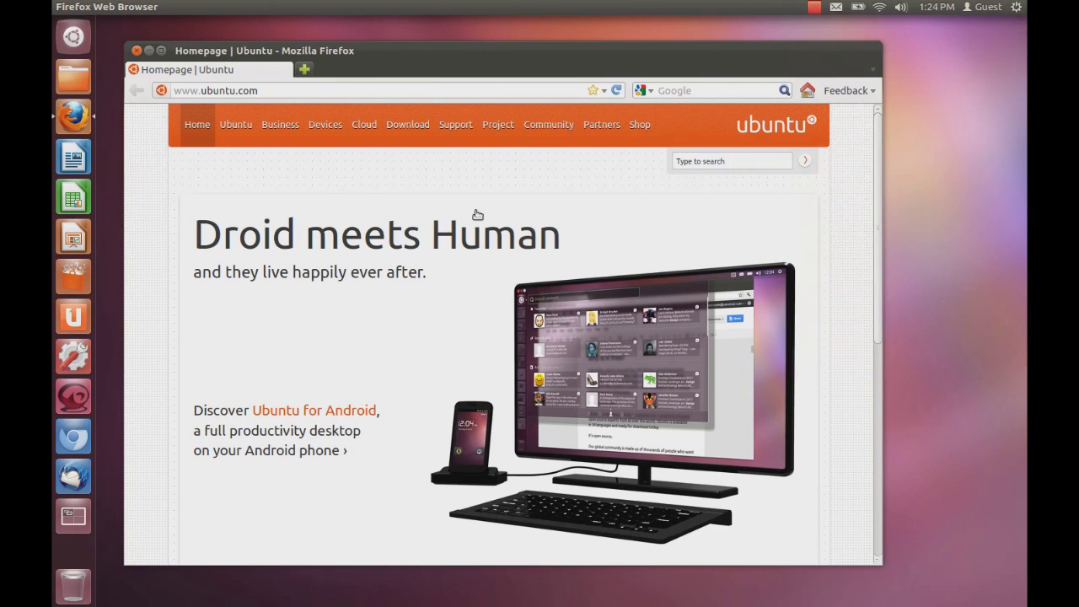
Search the HUD for "wireless" and browse the matching network commands.
key("super")
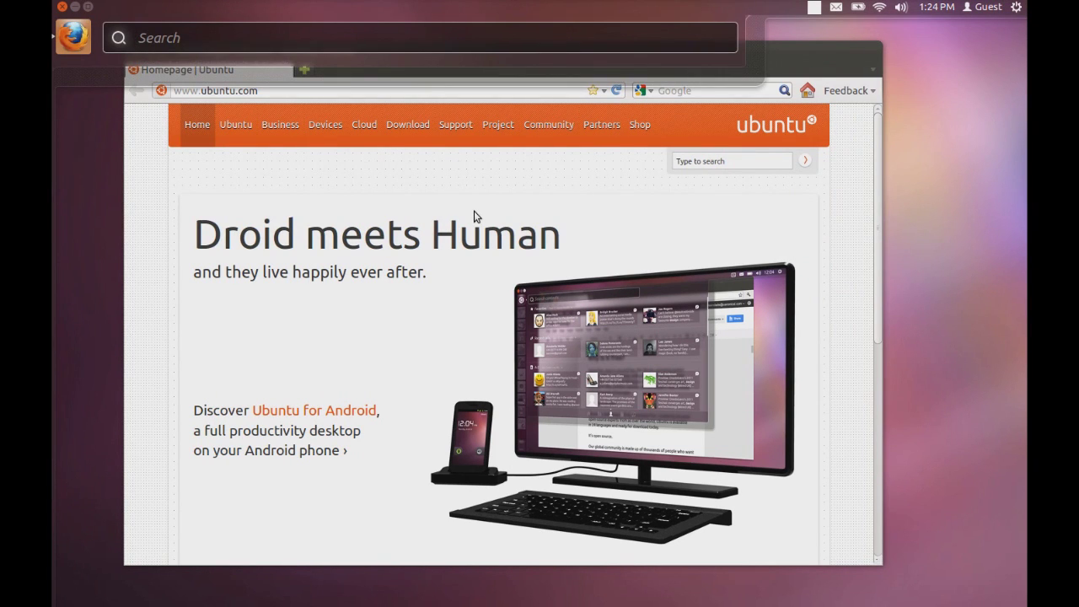
type("wireless")
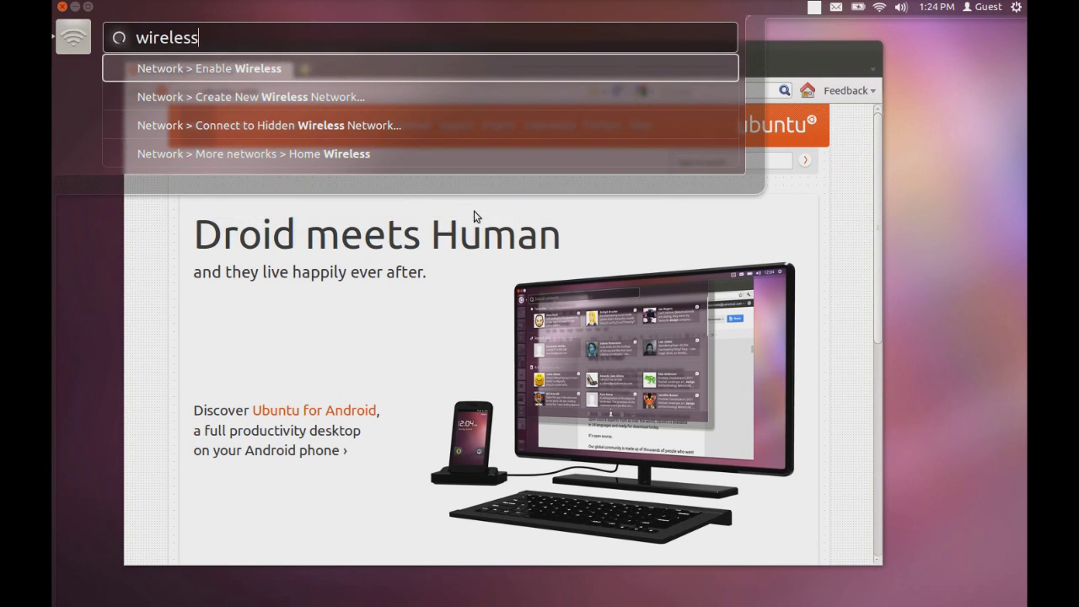
key("Down")
key("Up")
Change the HUD search from wireless to "bookmarks" and browse the matching Firefox commands.
key("BackSpace")
key("BackSpace")
key("BackSpace")
key("BackSpace")
key("BackSpace")
key("BackSpace")
key("BackSpace")
key("BackSpace")
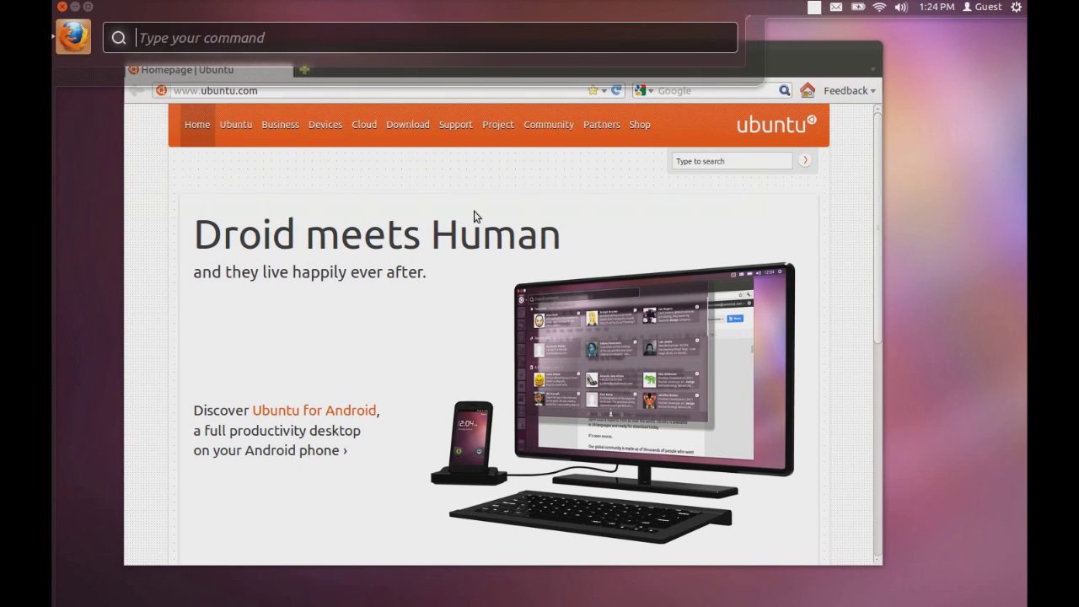
type("bookmarks")
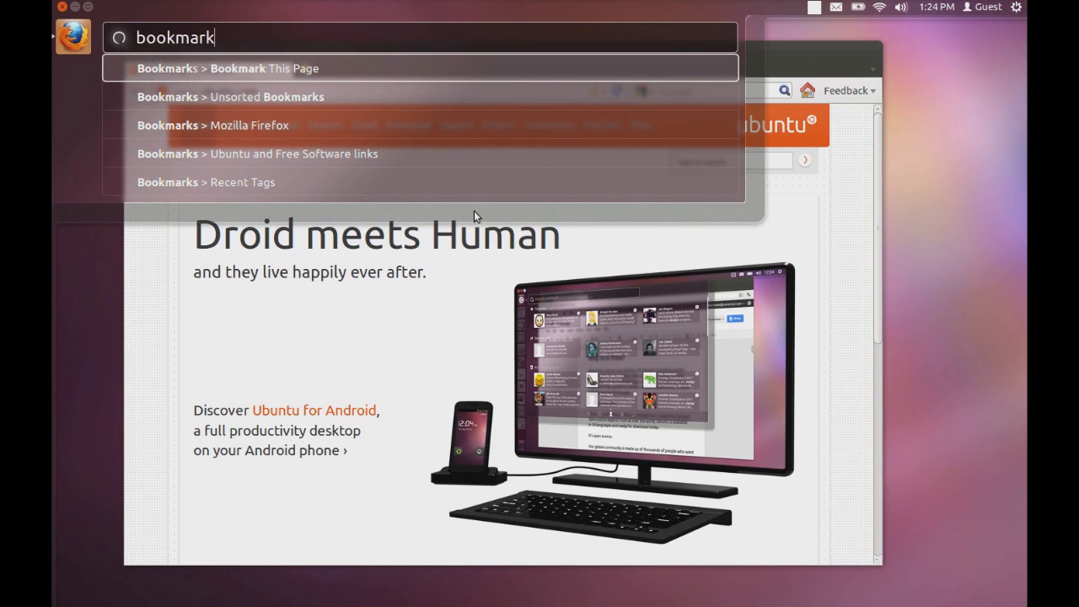
key("Down")
key("Down")
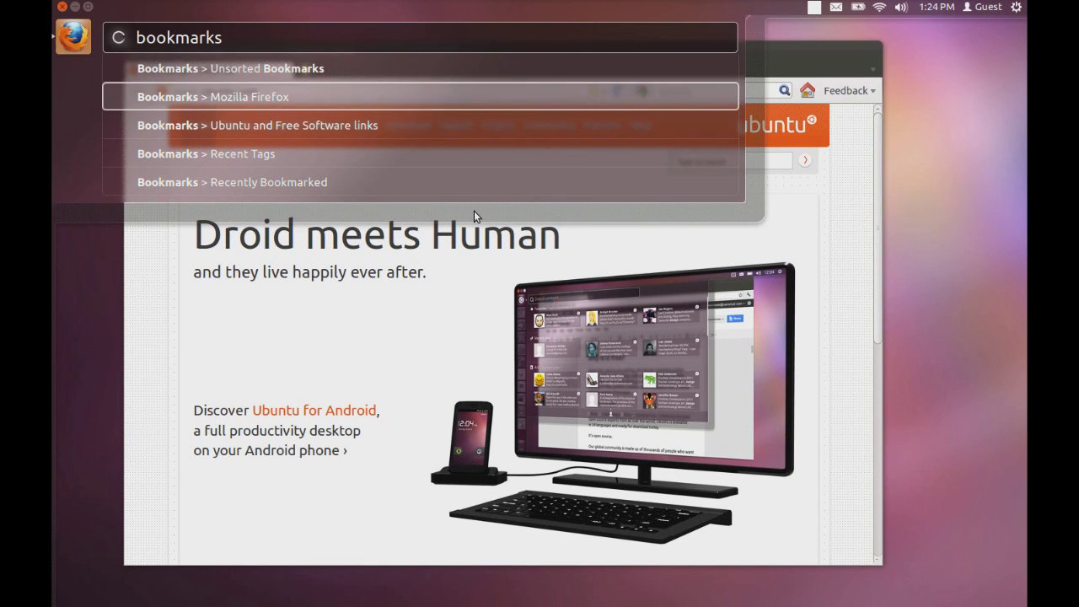
key("Up")
key("Up")
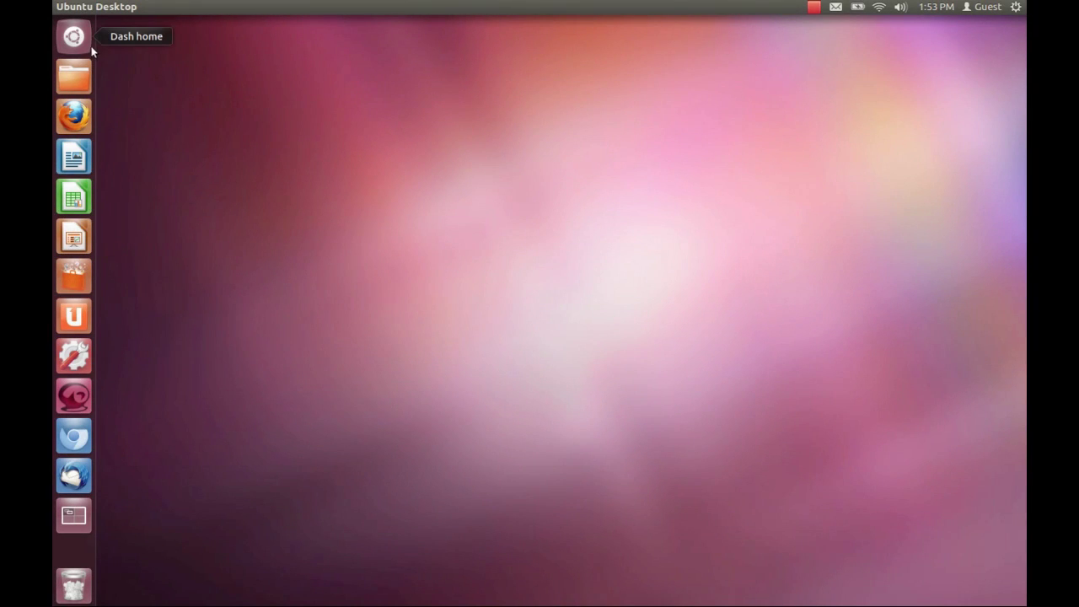
Show the applications in the Dash and filter them by the Games type.
left_click(75, 38)
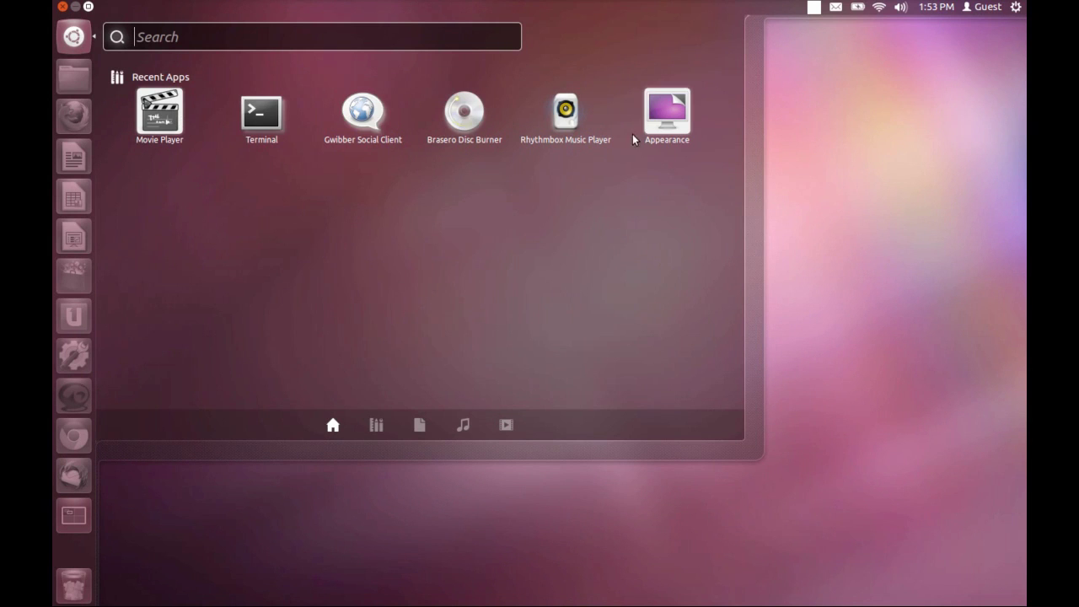
left_click(375, 426)
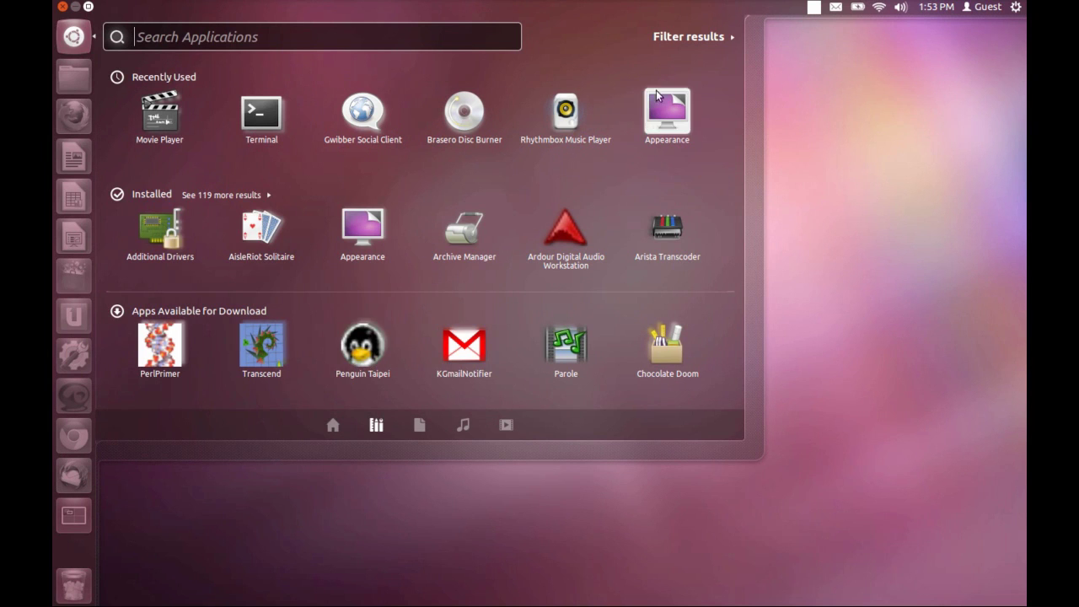
left_click(718, 39)
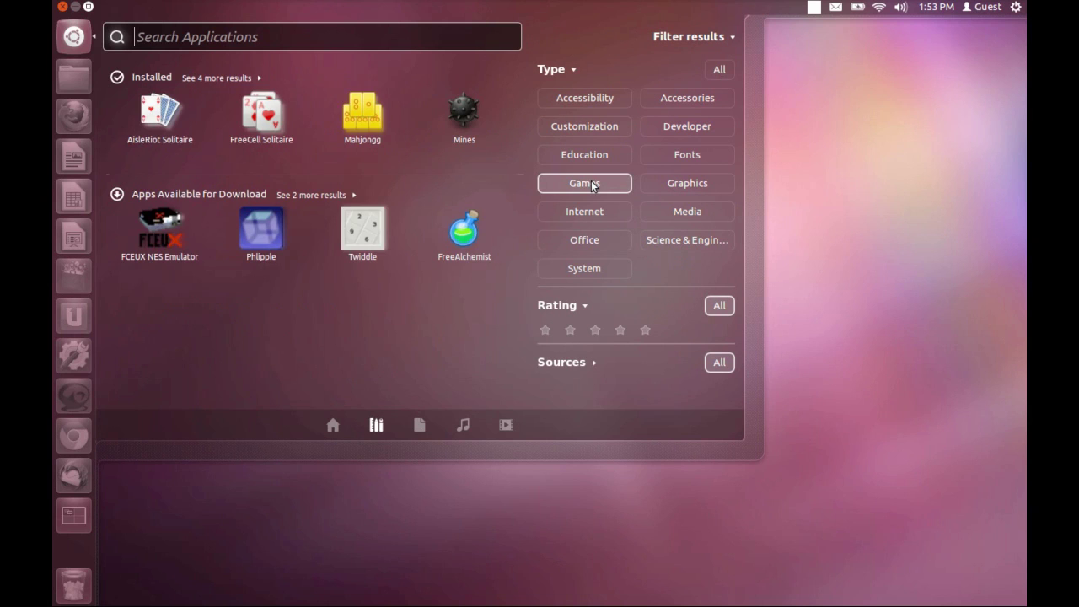
Expand and collapse the games available for download, and expand the full list of installed games.
left_click(337, 195)
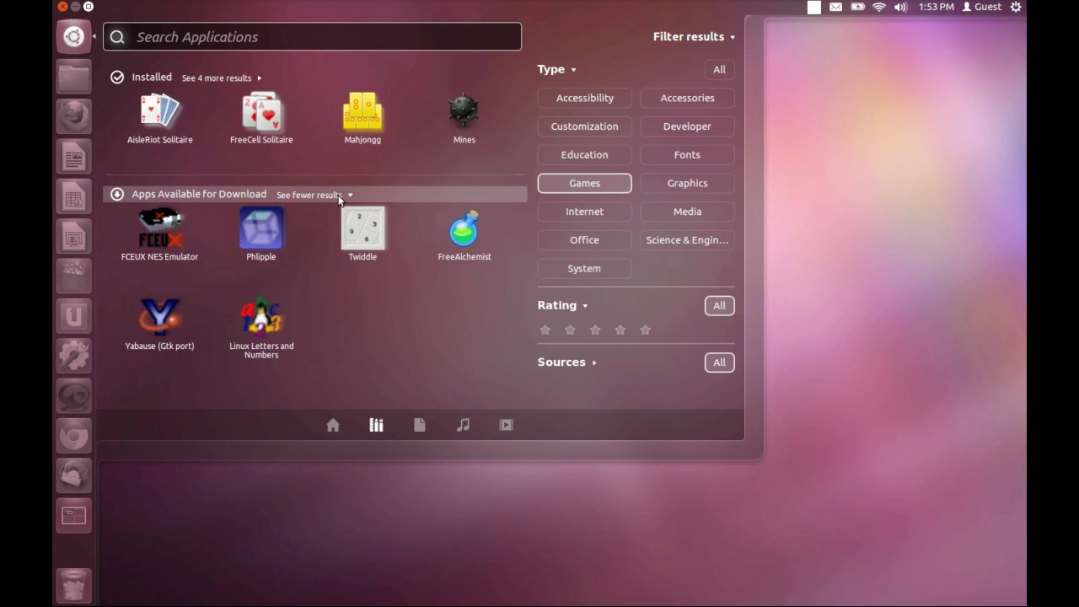
left_click(338, 195)
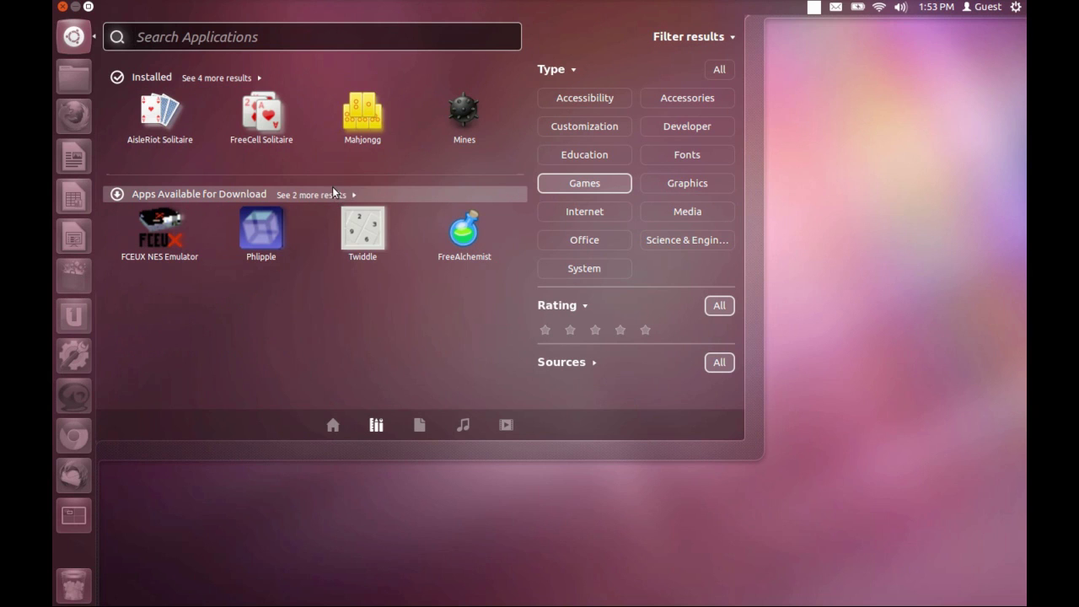
left_click(247, 80)
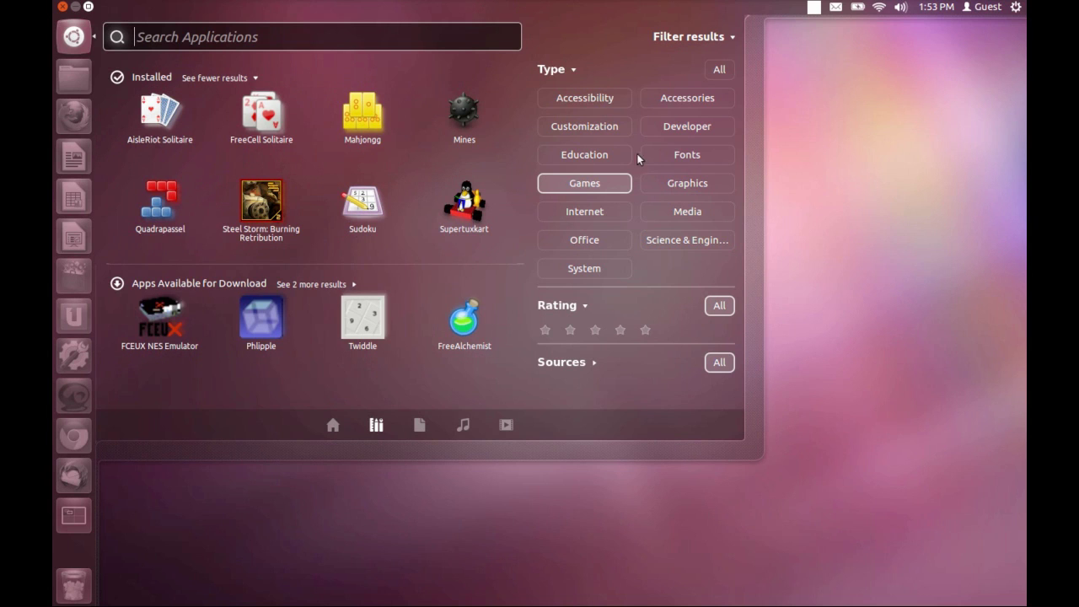
Search the Dash's videos for "ubuntu" and switch the Vimeo source filter on and off.
left_click(505, 424)
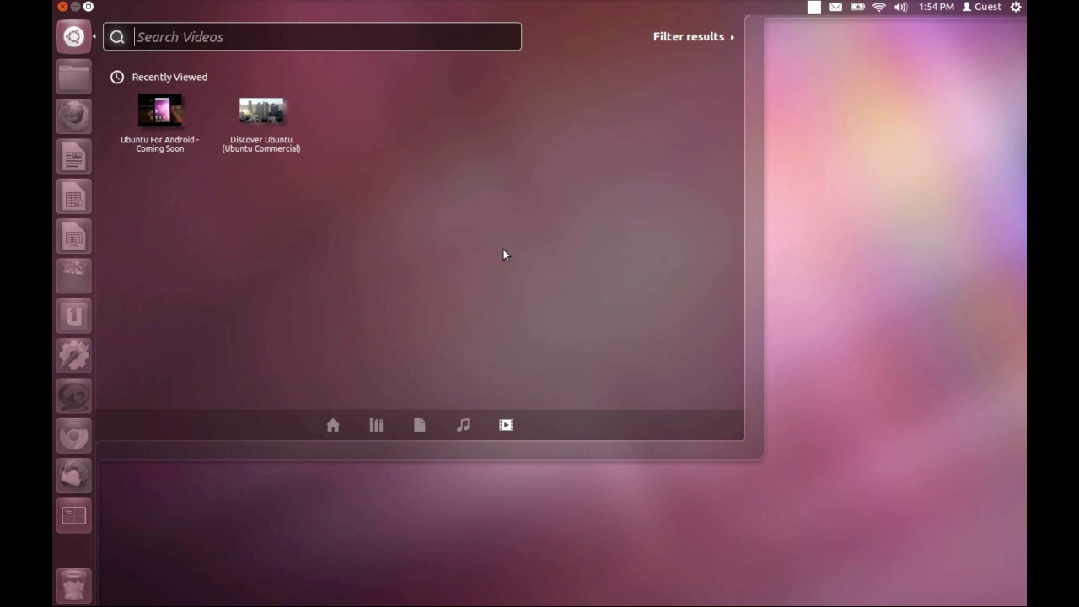
type("ubuntu")
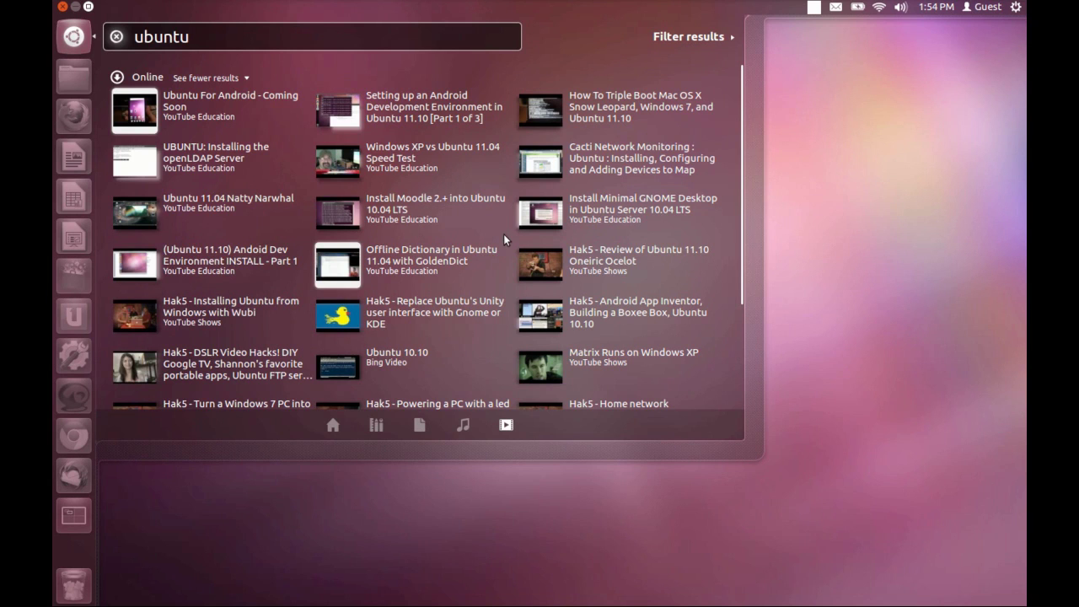
left_click(675, 42)
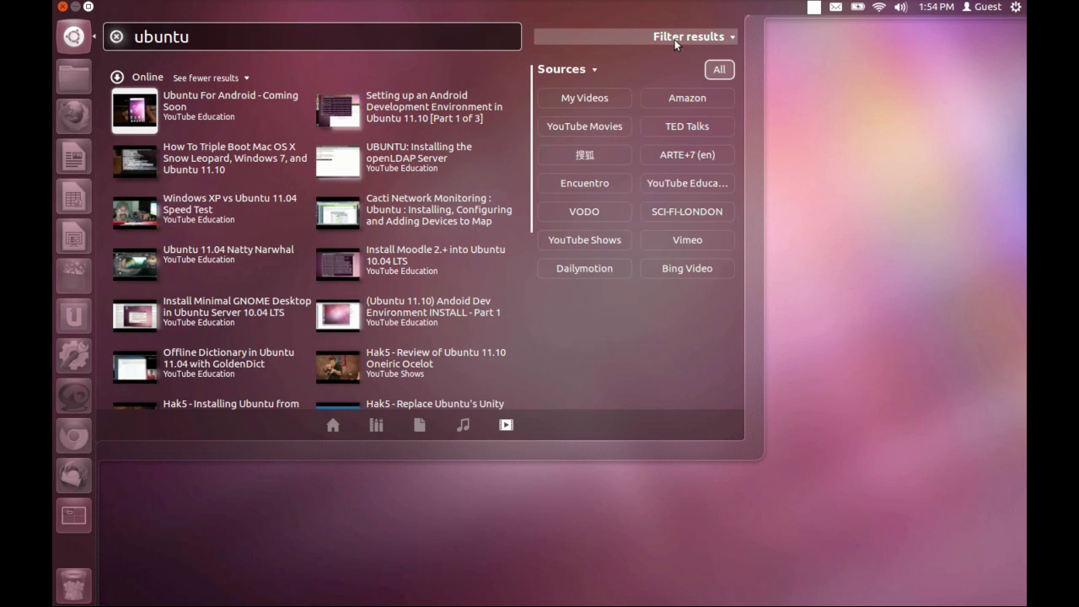
left_click(662, 239)
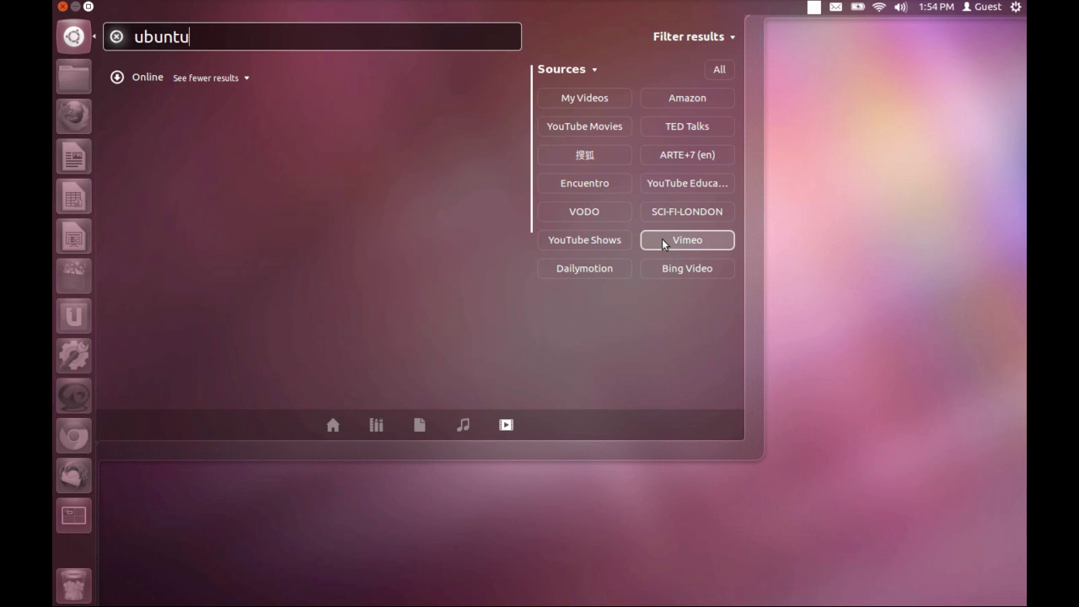
left_click(664, 238)
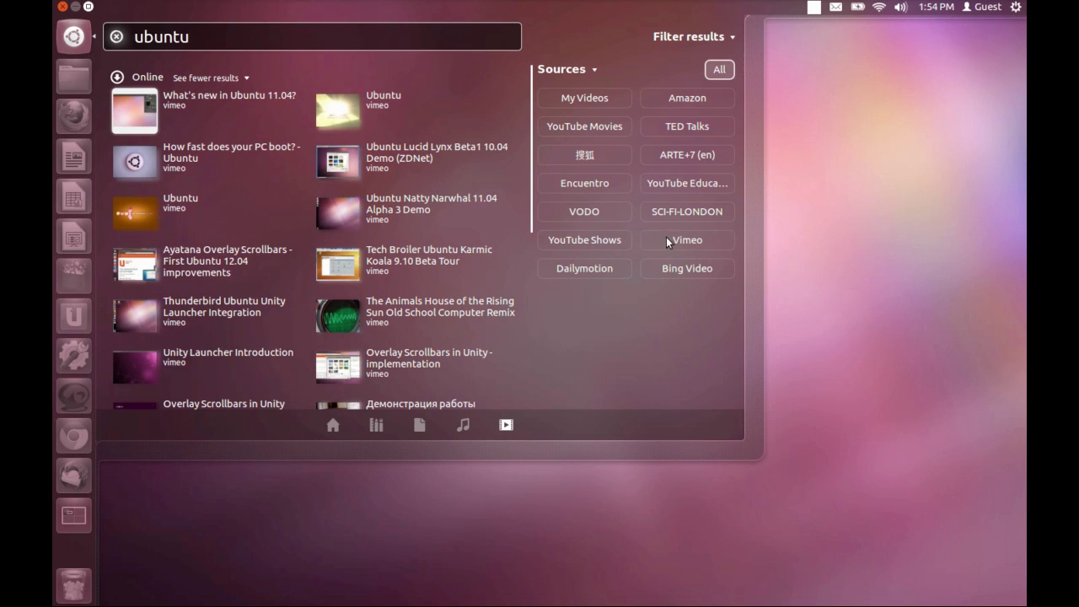
Filter the video results by the YouTube Education and Vimeo sources and open one of the videos.
left_click(677, 182)
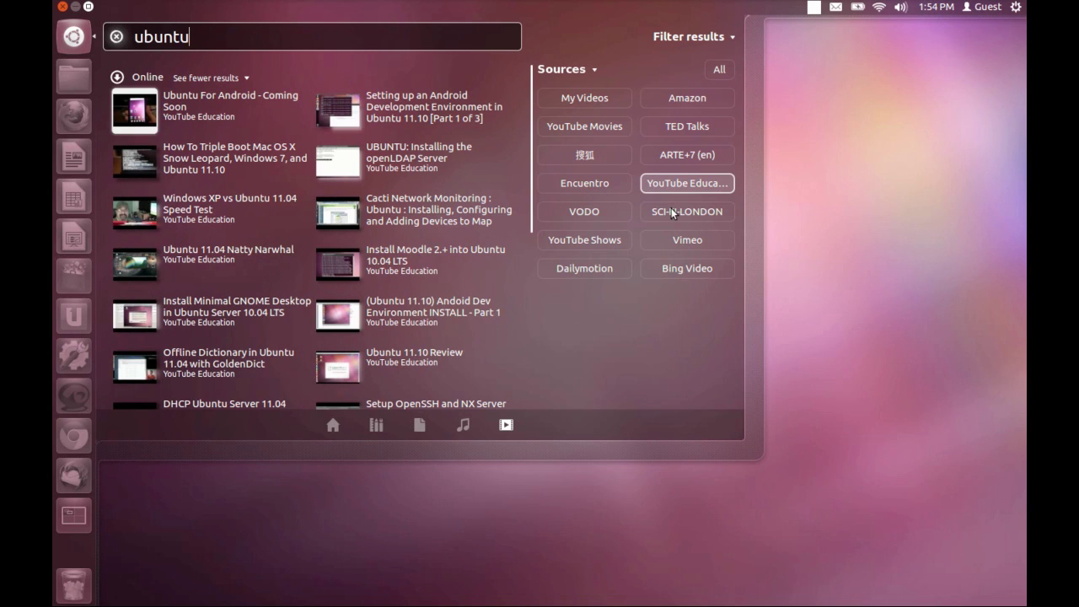
left_click(662, 237)
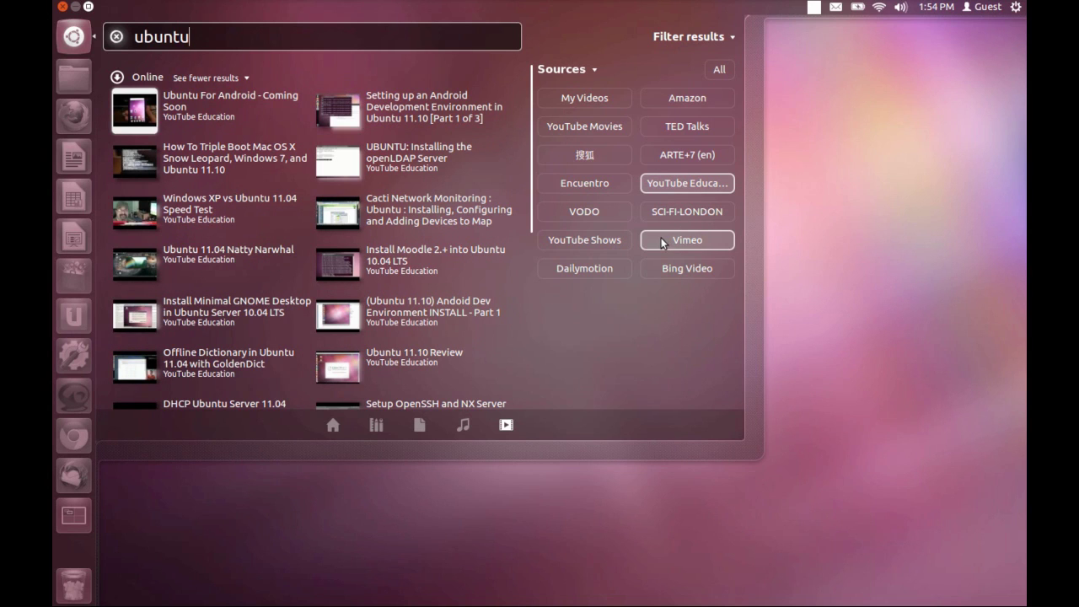
left_click(342, 110)
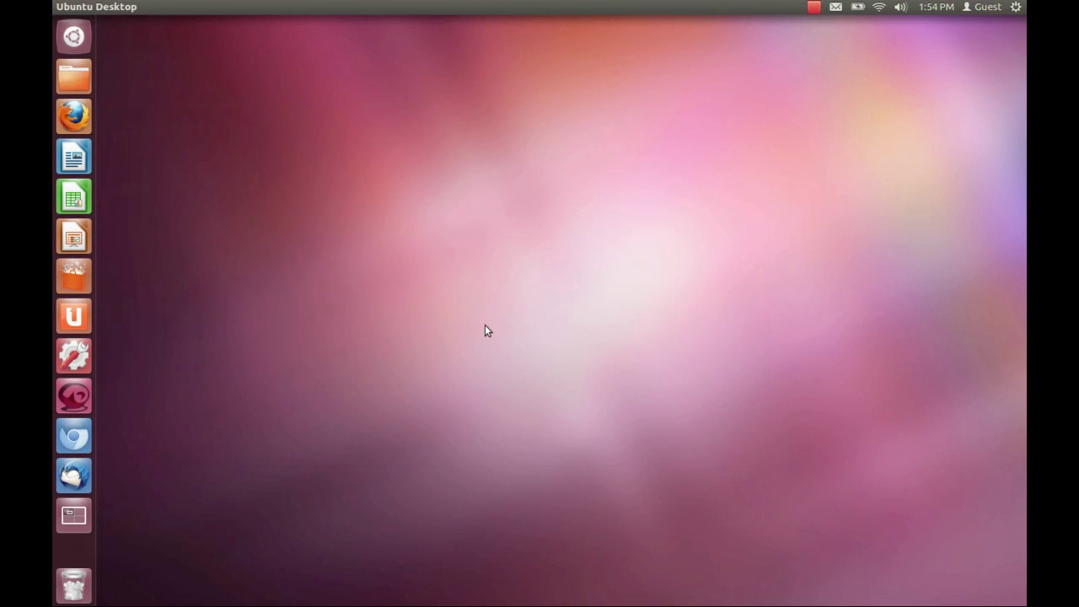